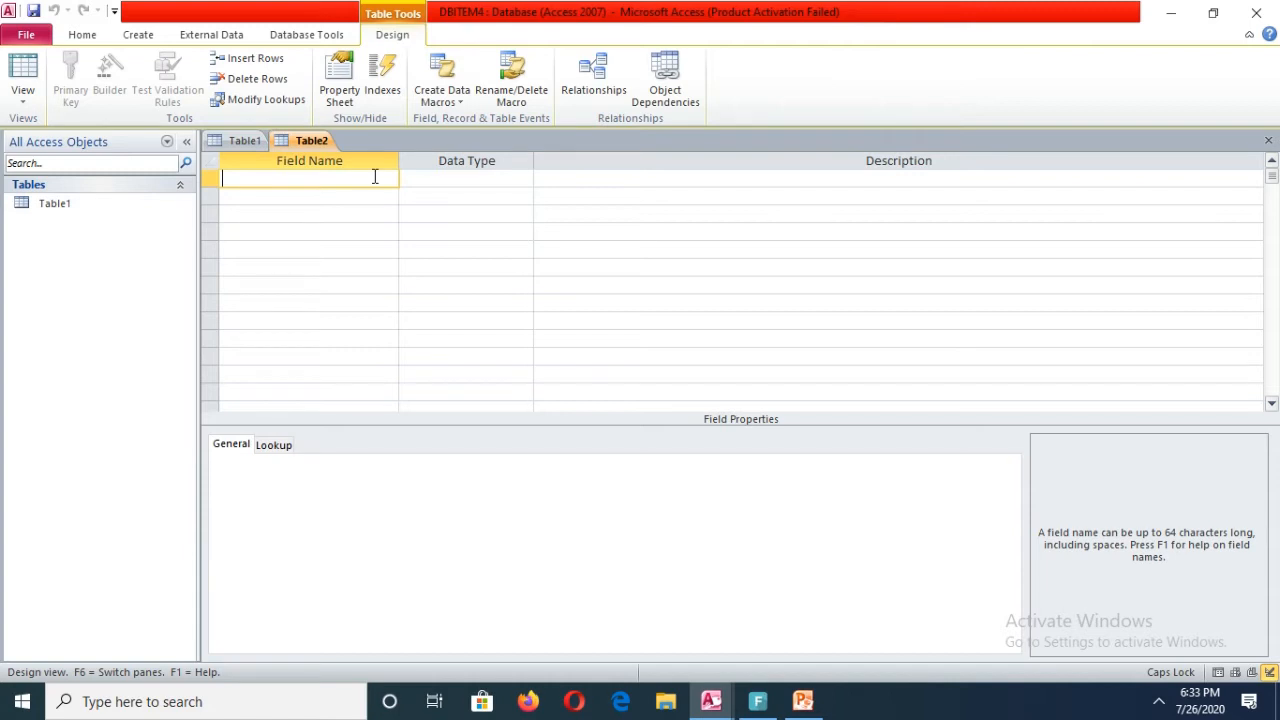
Add the fields ITEMCODE and ITEMNAME to the new table, both with the Text data type
type("ITEMCODE")
key("Tab")
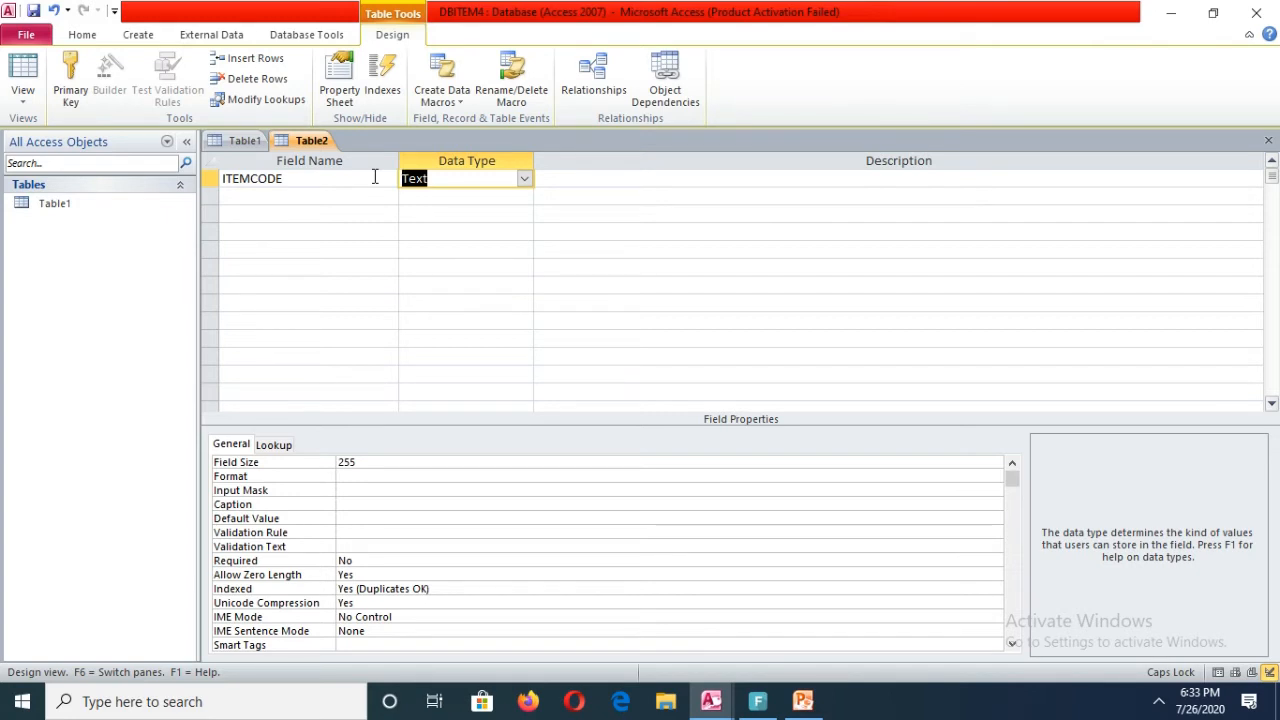
left_click(522, 180)
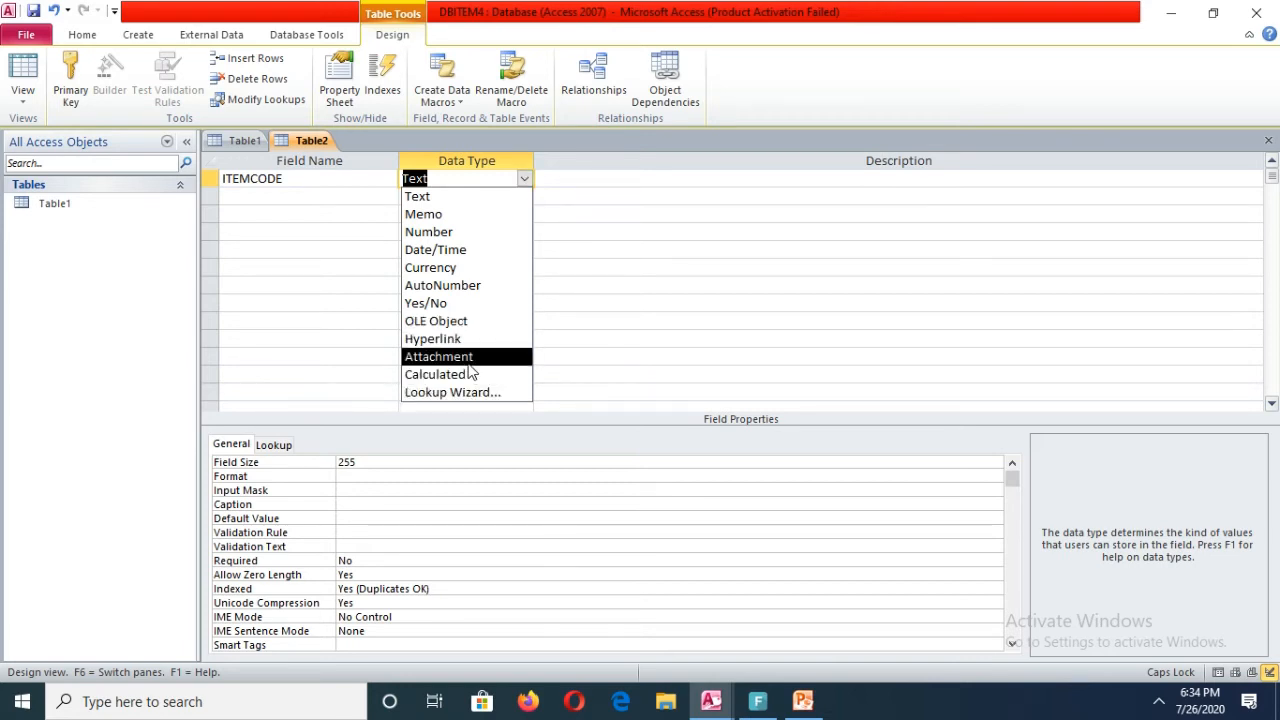
left_click(350, 194)
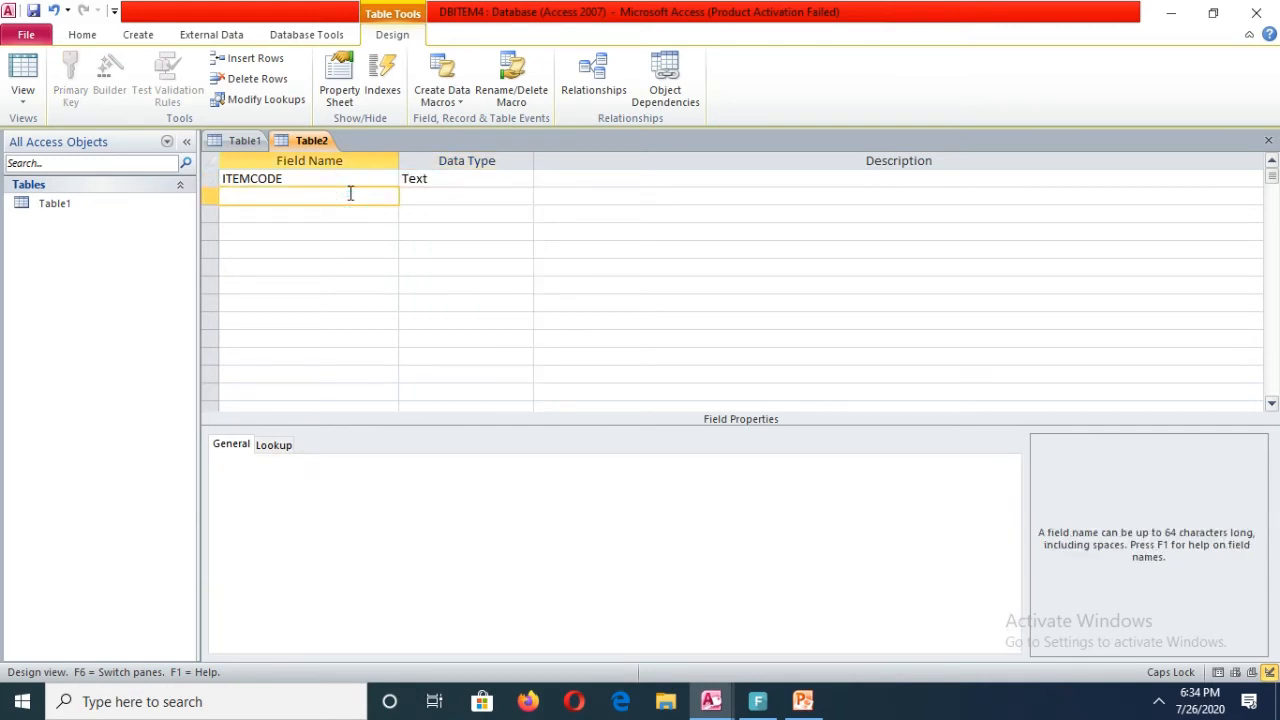
type("ITEMNAME")
key("Tab")
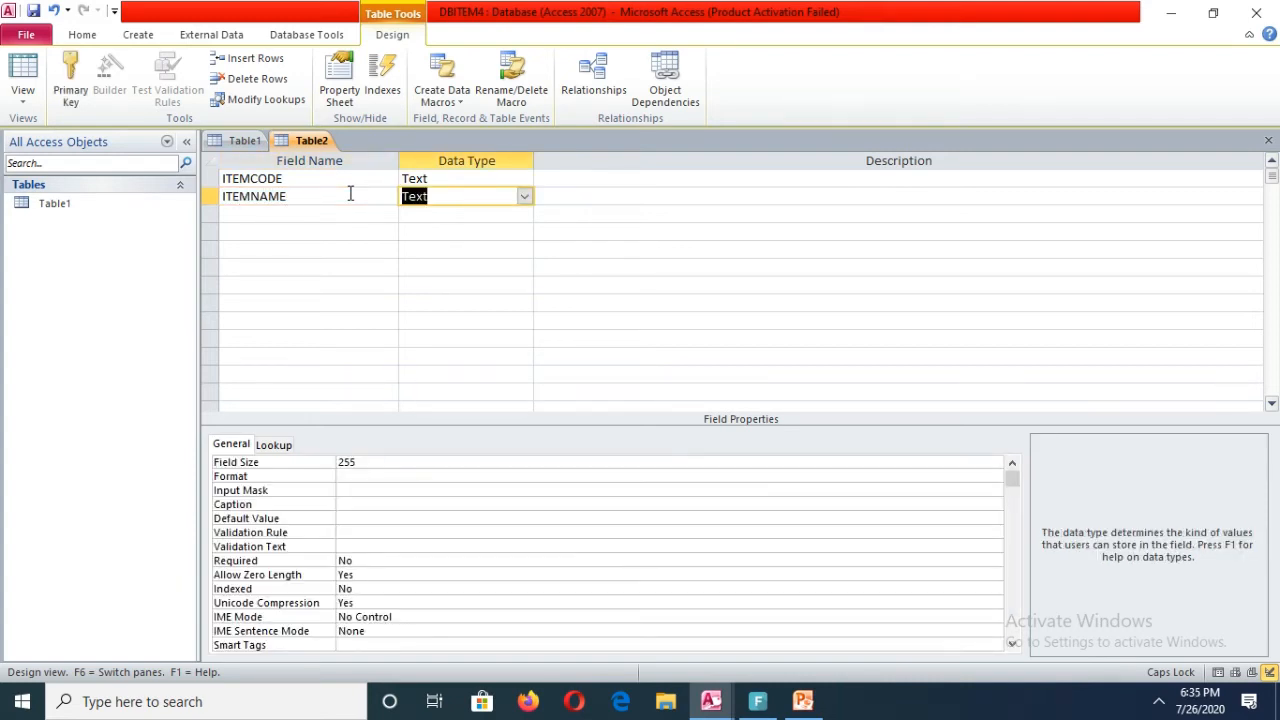
Set the captions of the ITEMCODE and ITEMNAME fields to ITEM CODE and ITEM NAME
left_click(304, 180)
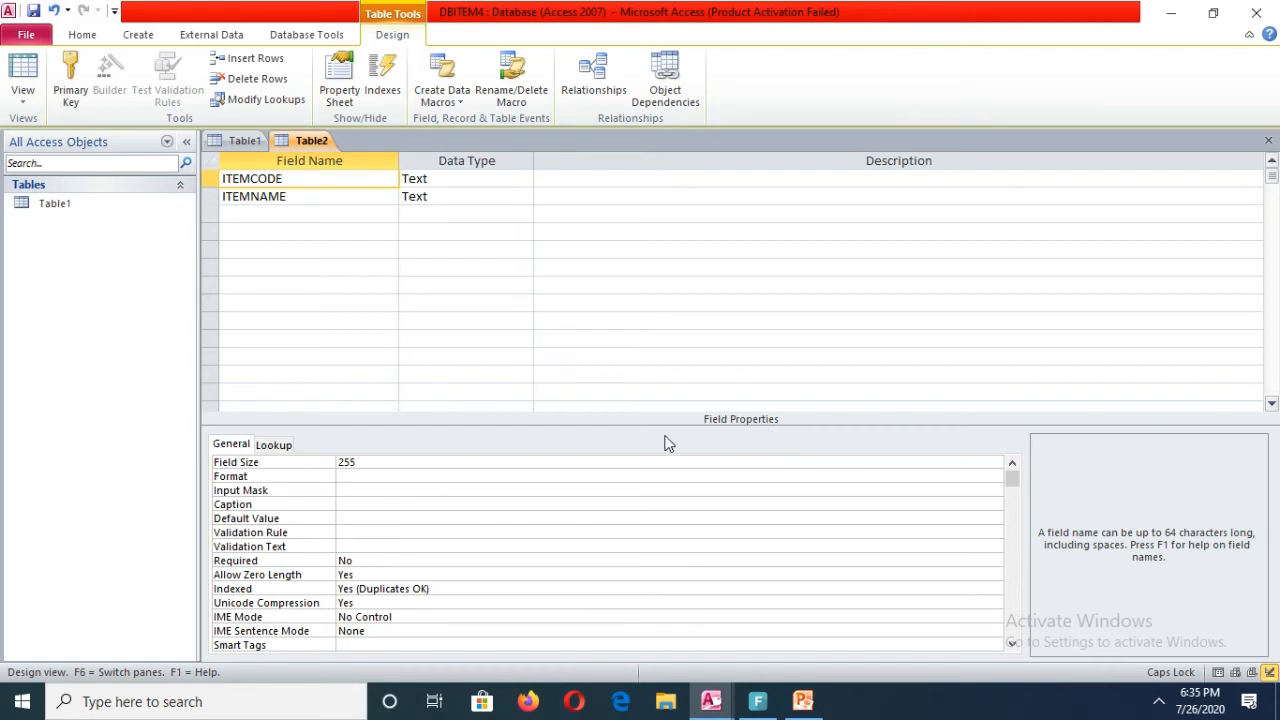
left_click(357, 502)
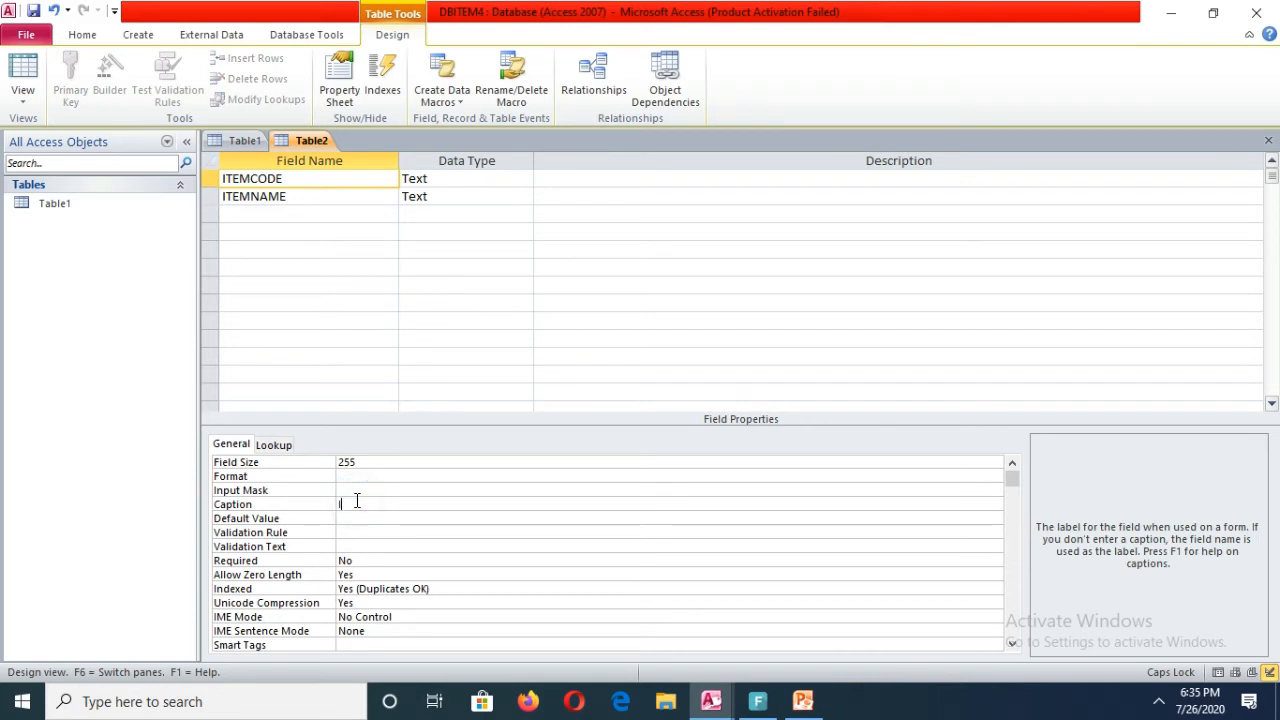
type("ITEM CODE")
left_click(360, 197)
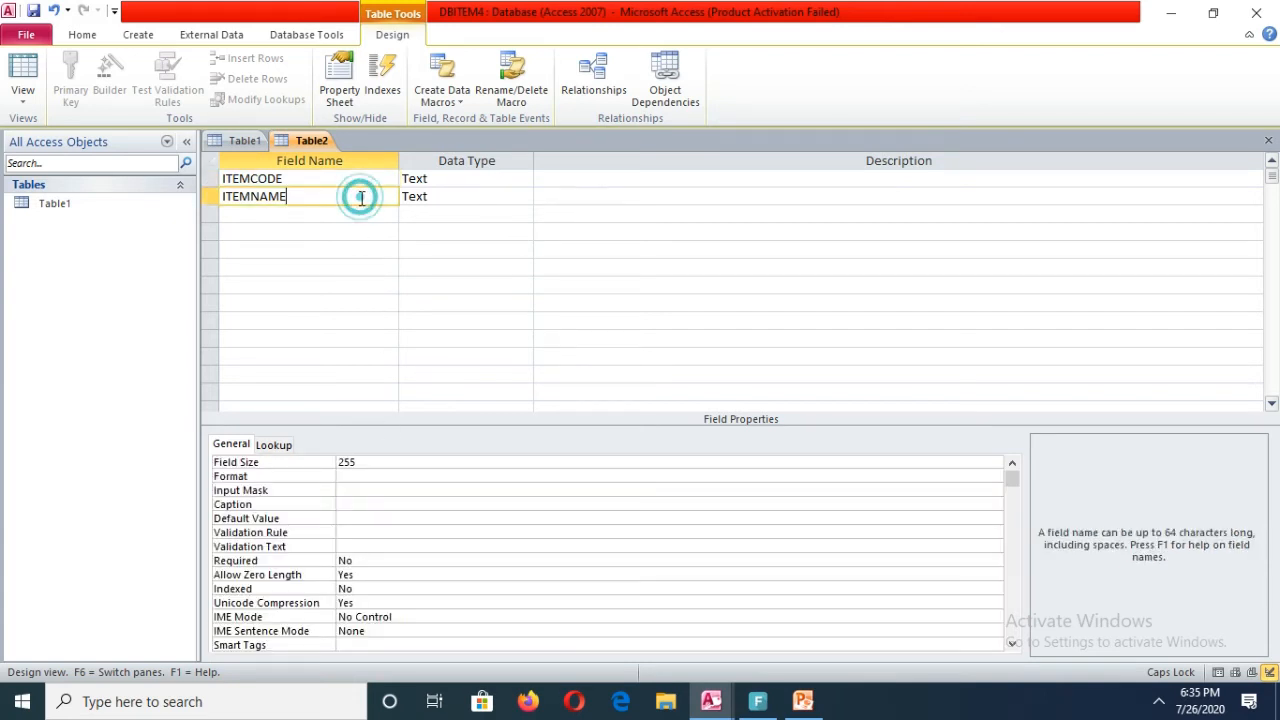
left_click(358, 502)
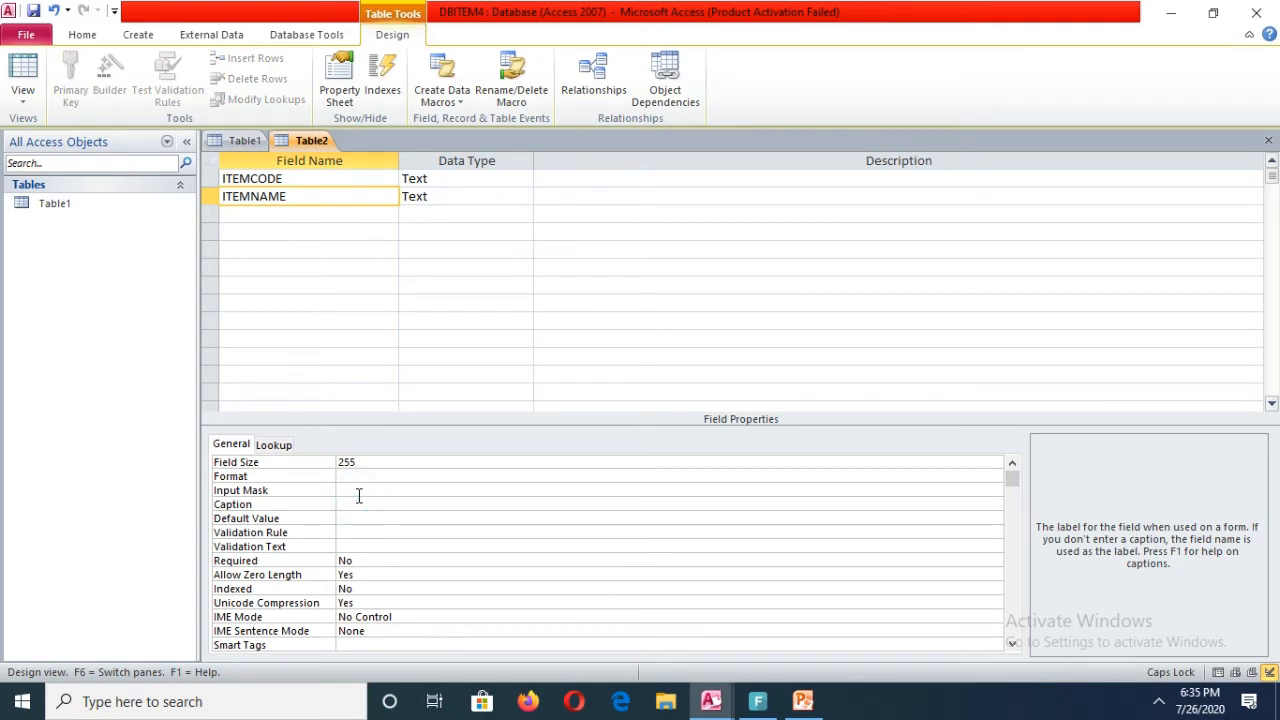
type("ITEM NAME")
Add a QUANTITY field below ITEMNAME with the Number data type
left_click(343, 210)
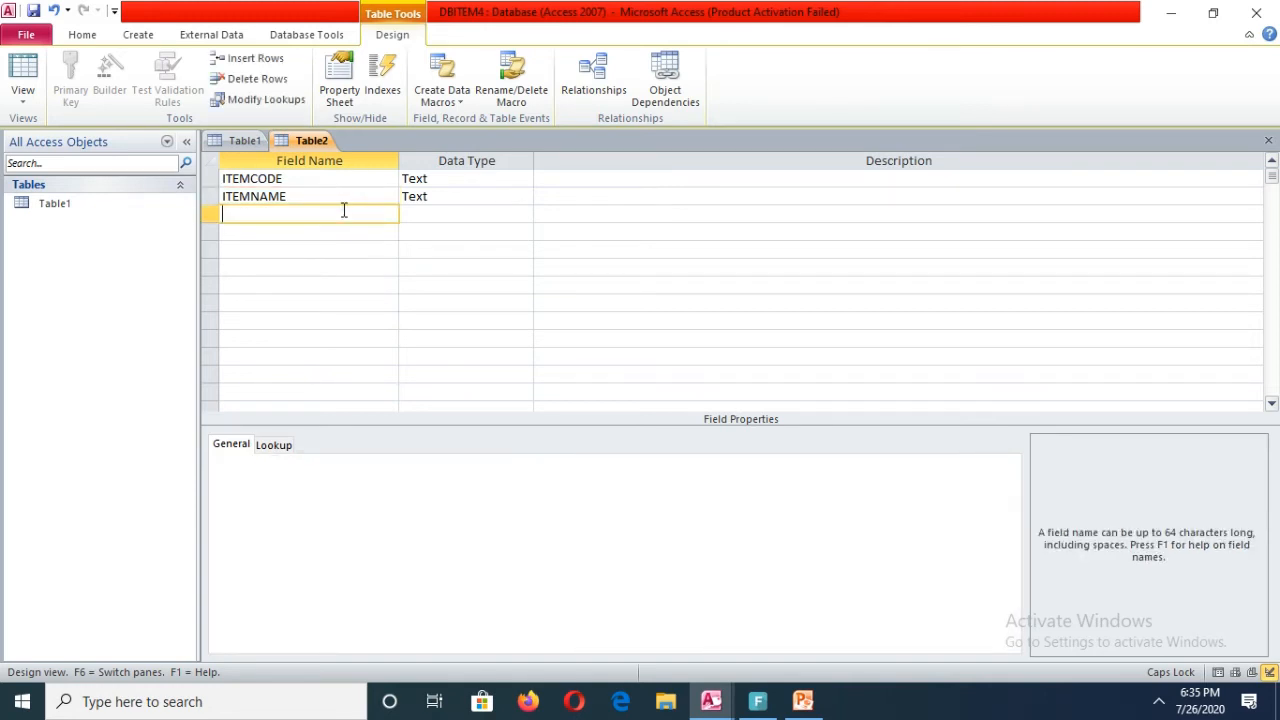
type("QUANTITY")
key("Tab")
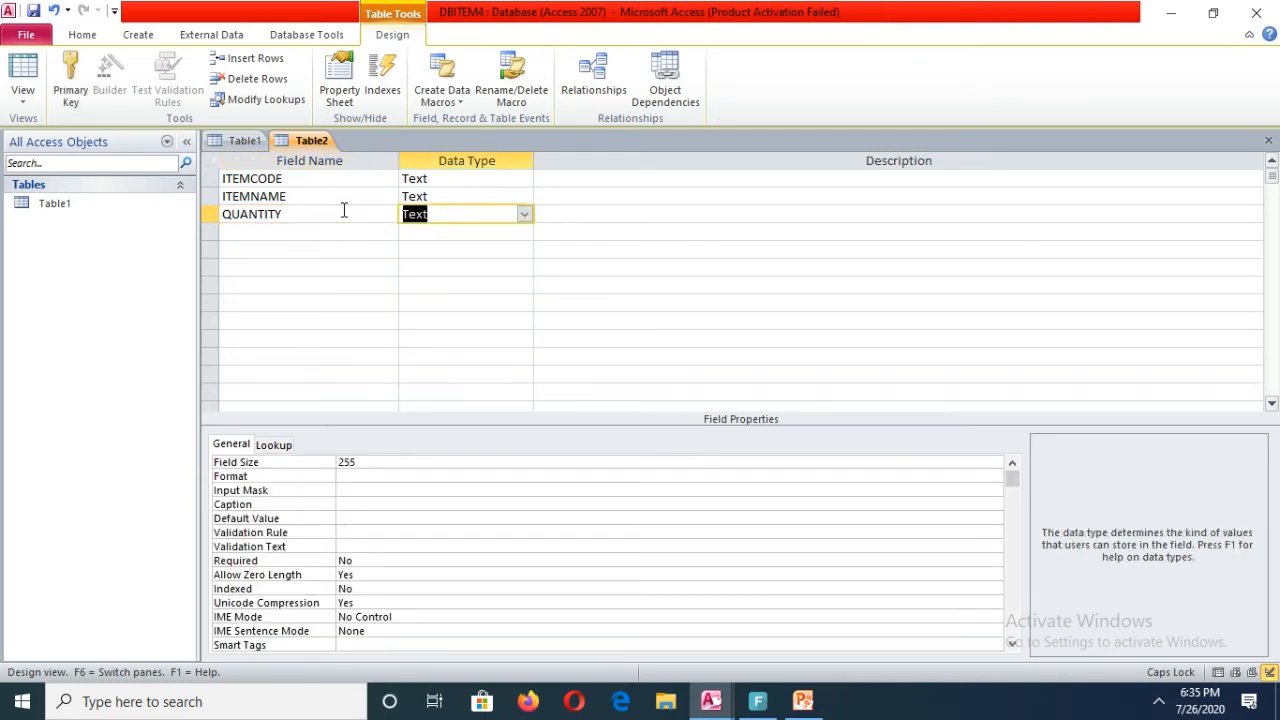
left_click(525, 215)
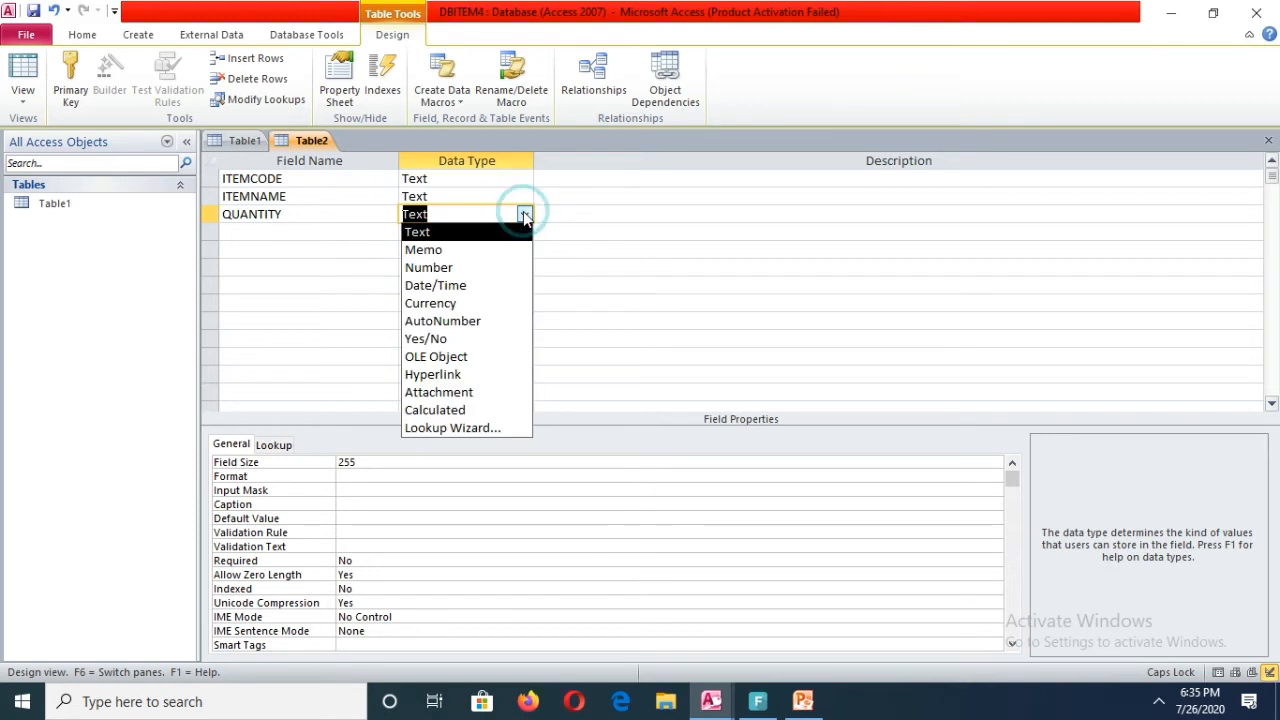
left_click(480, 272)
Add a UNITPRICE field with the Number data type and enter UNIT PRICE as its input mask
left_click(378, 232)
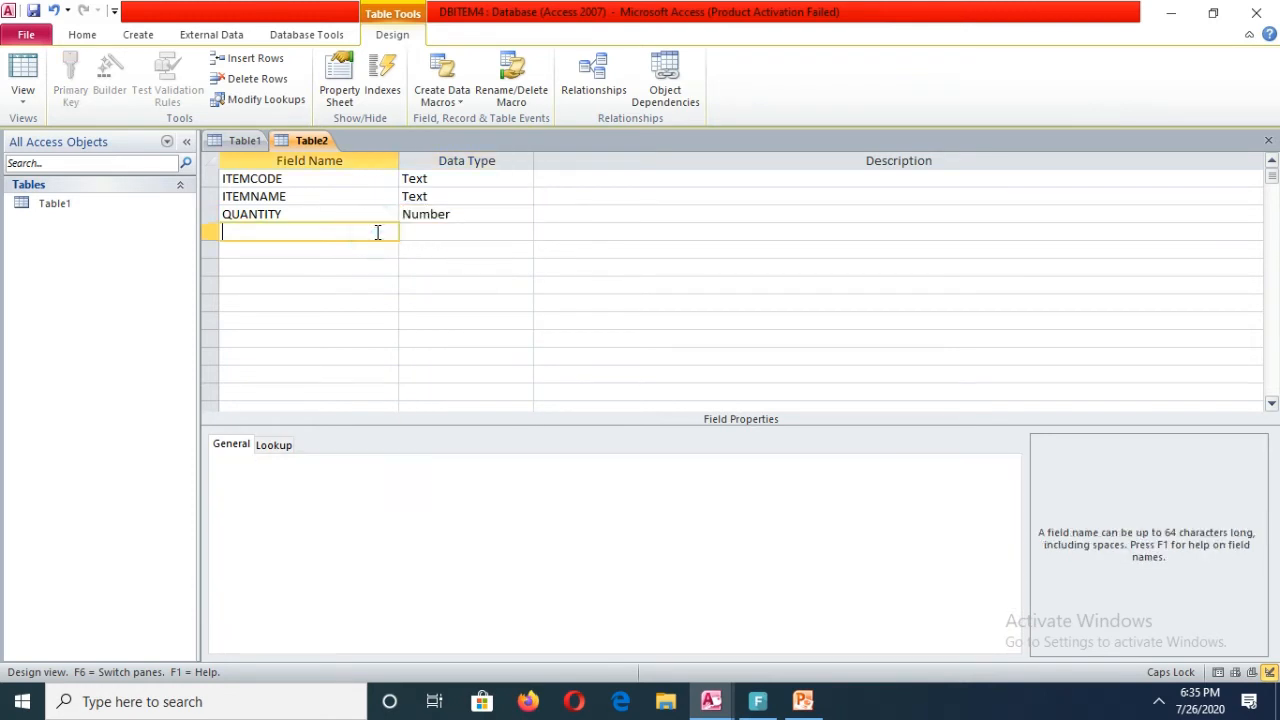
type("UNITPRICE")
key("Tab")
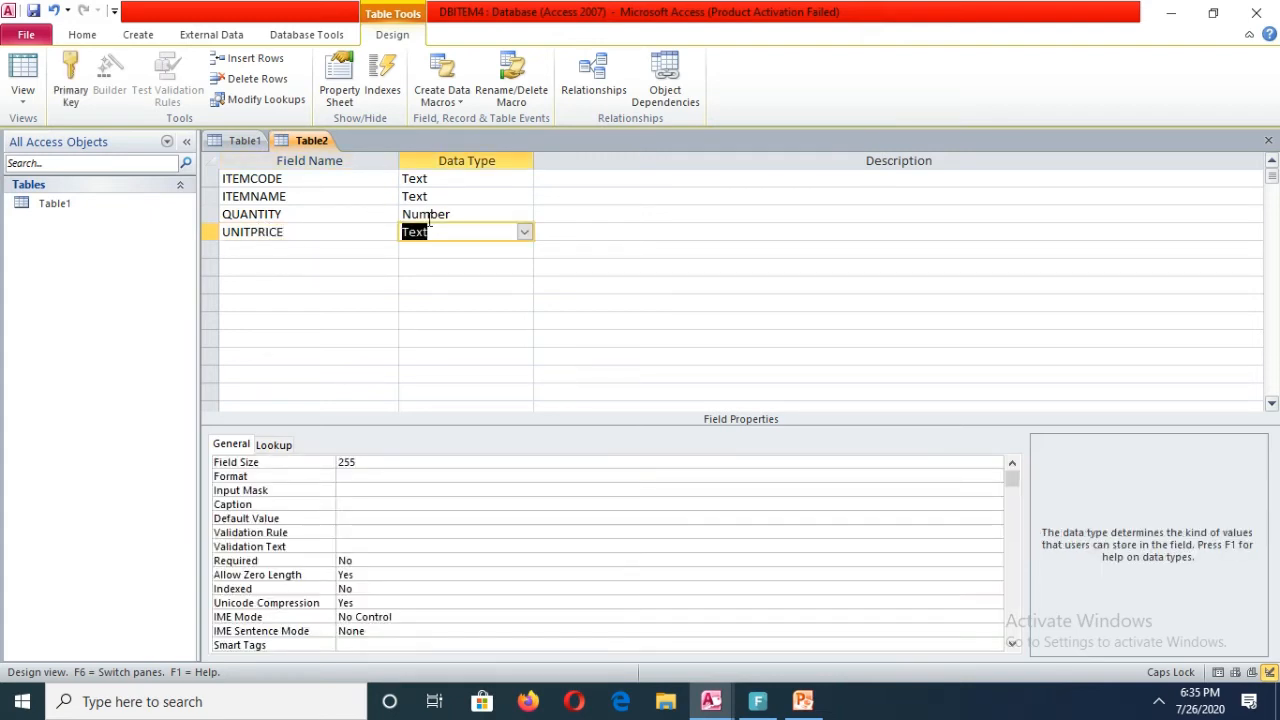
type("Number")
left_click(352, 507)
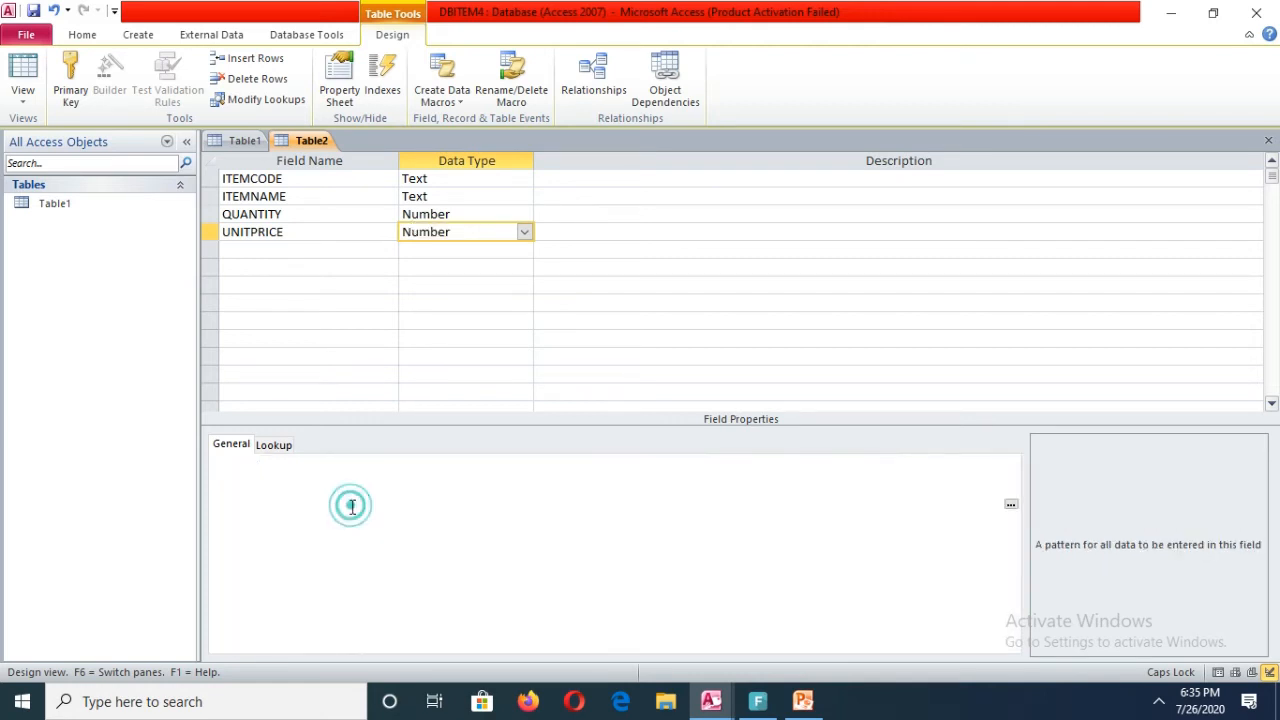
type("U")
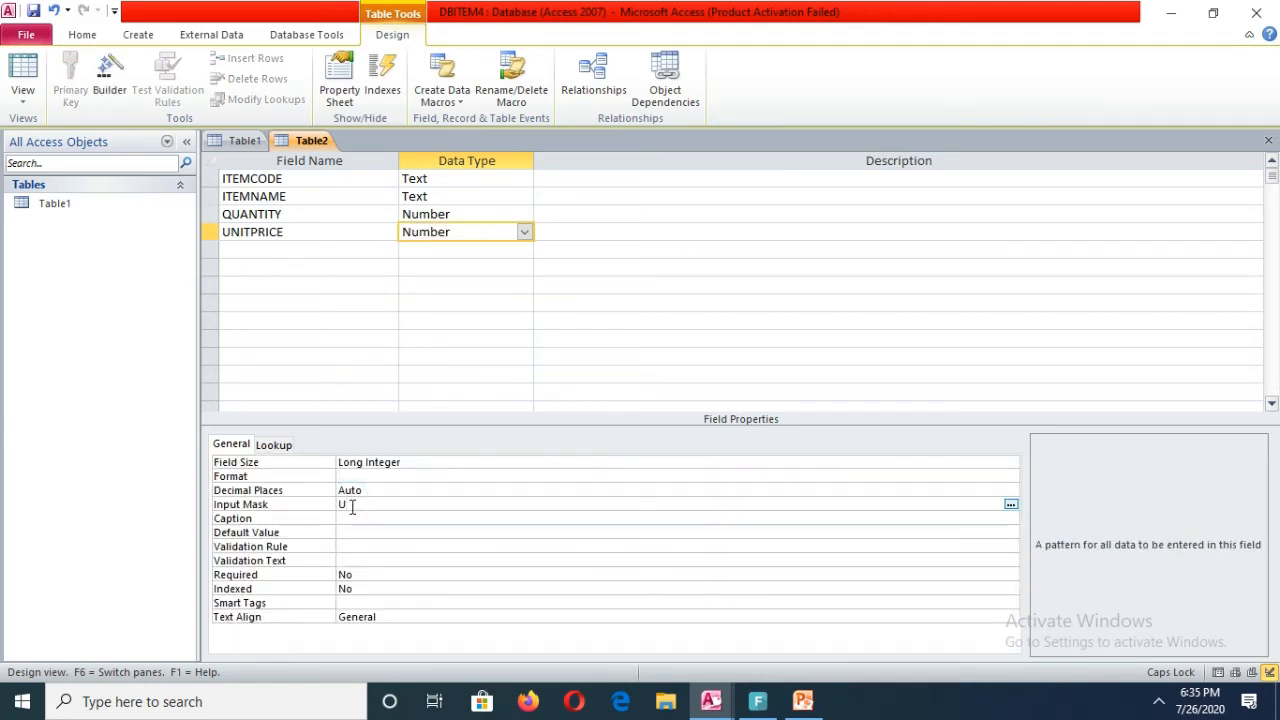
type("NIT PRICE")
Add an MDATE field with the Date/Time data type and the format DD/M/YYYY
left_click(323, 253)
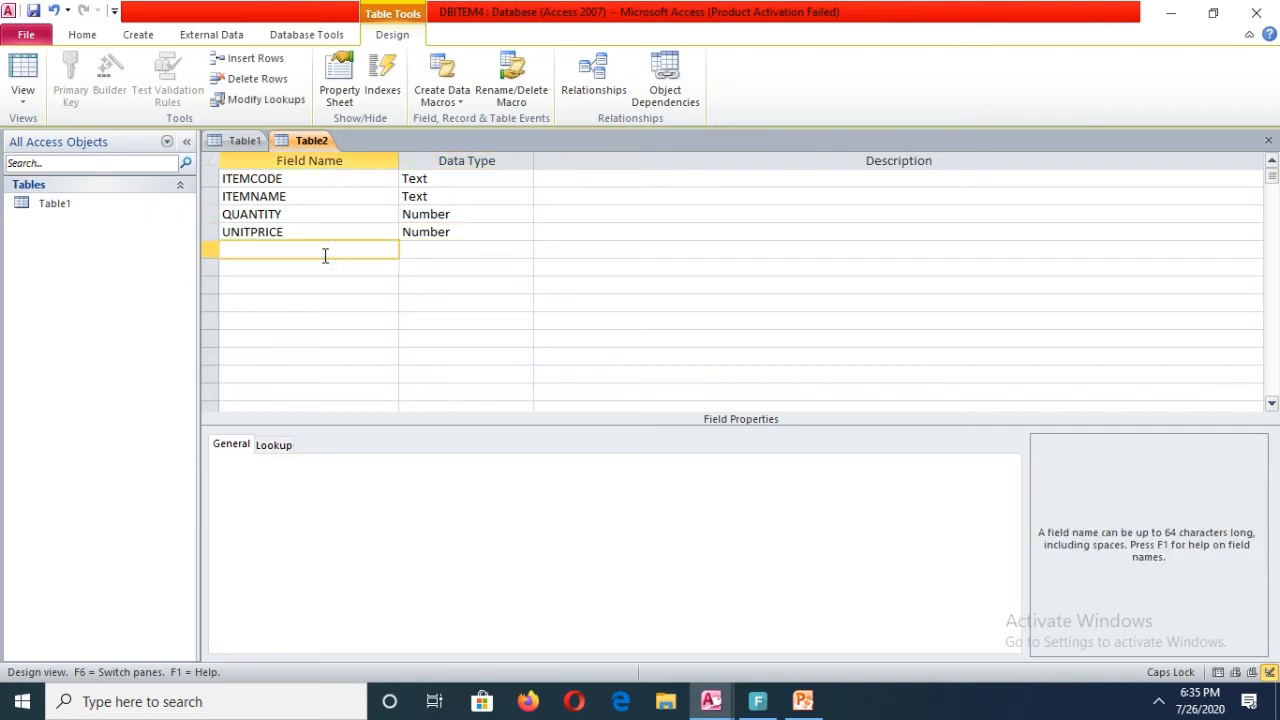
type("MDATE")
key("Tab")
type("d")
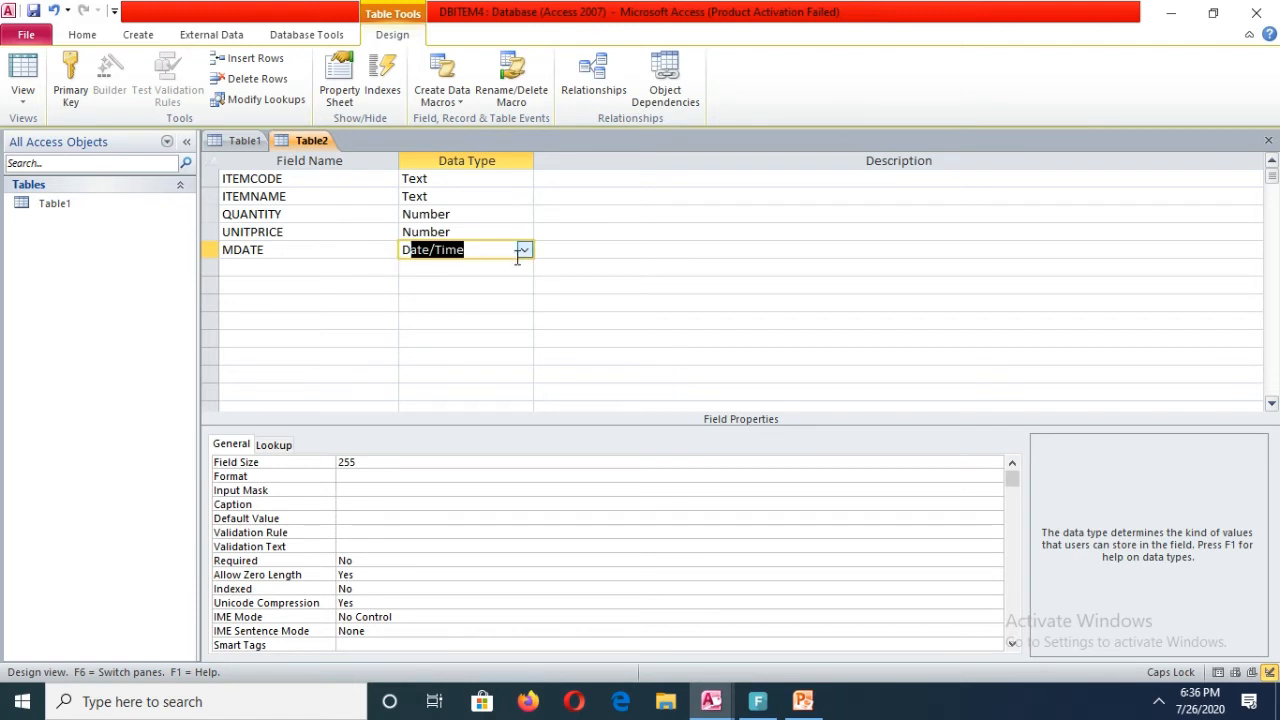
left_click(370, 461)
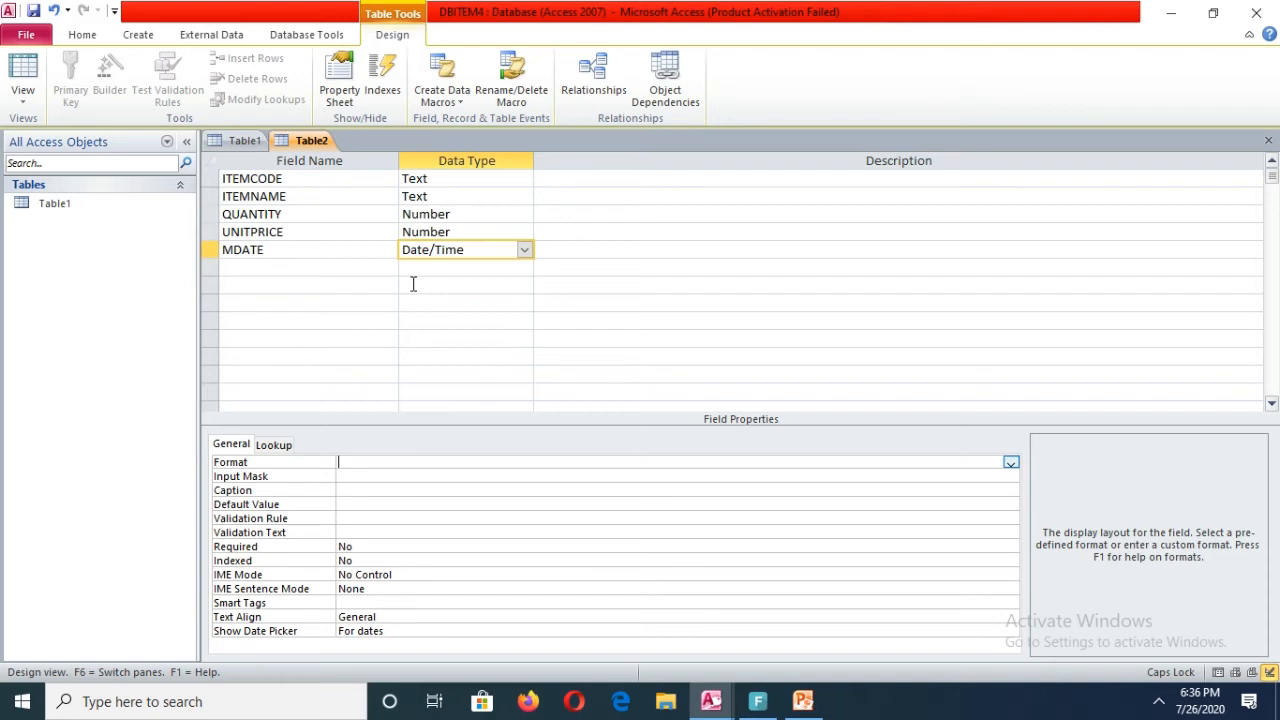
type("DD/M/YYYY")
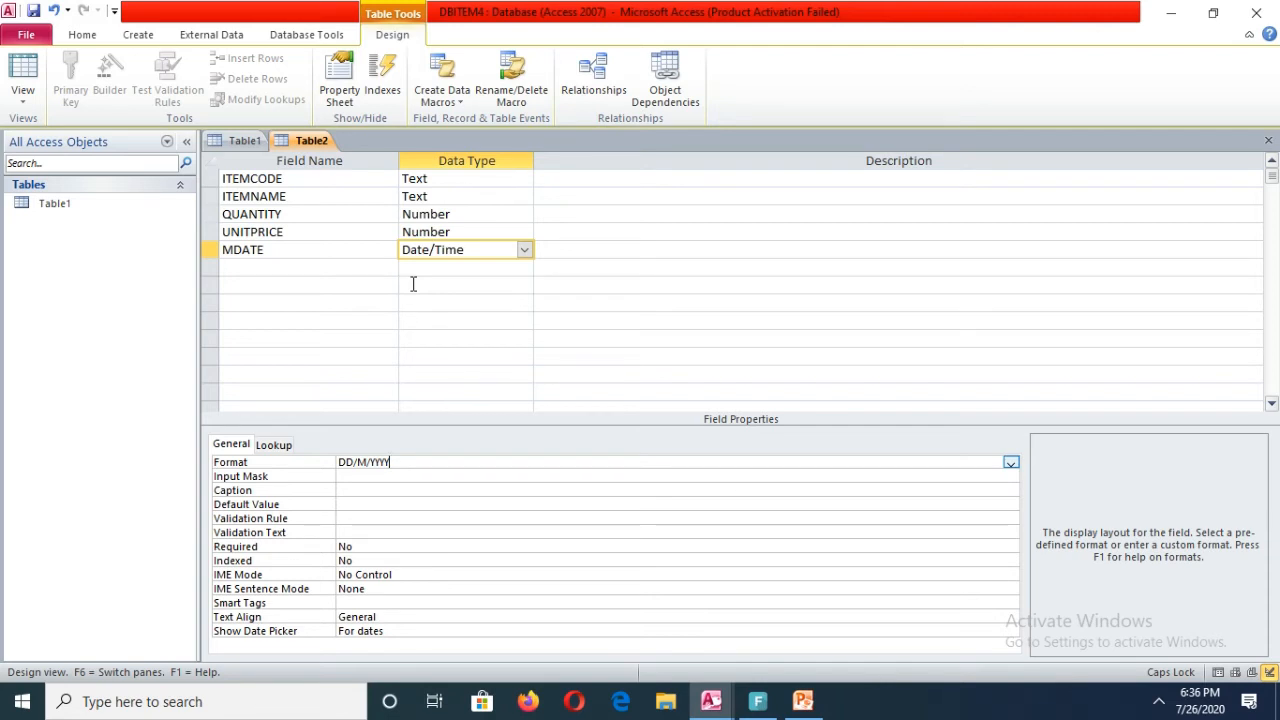
Add an EDATE field with the Date/Time data type and the format DD/M/YYYY
left_click(303, 263)
type("ED")
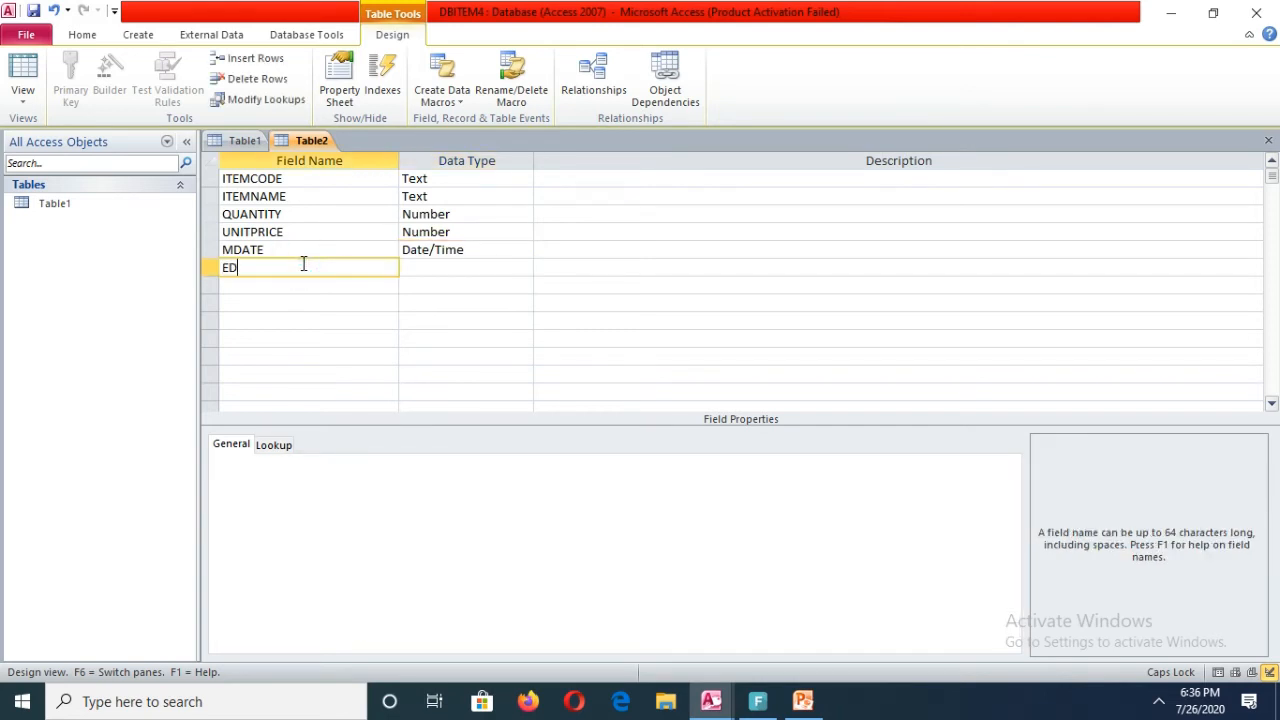
type("ATE")
key("Tab")
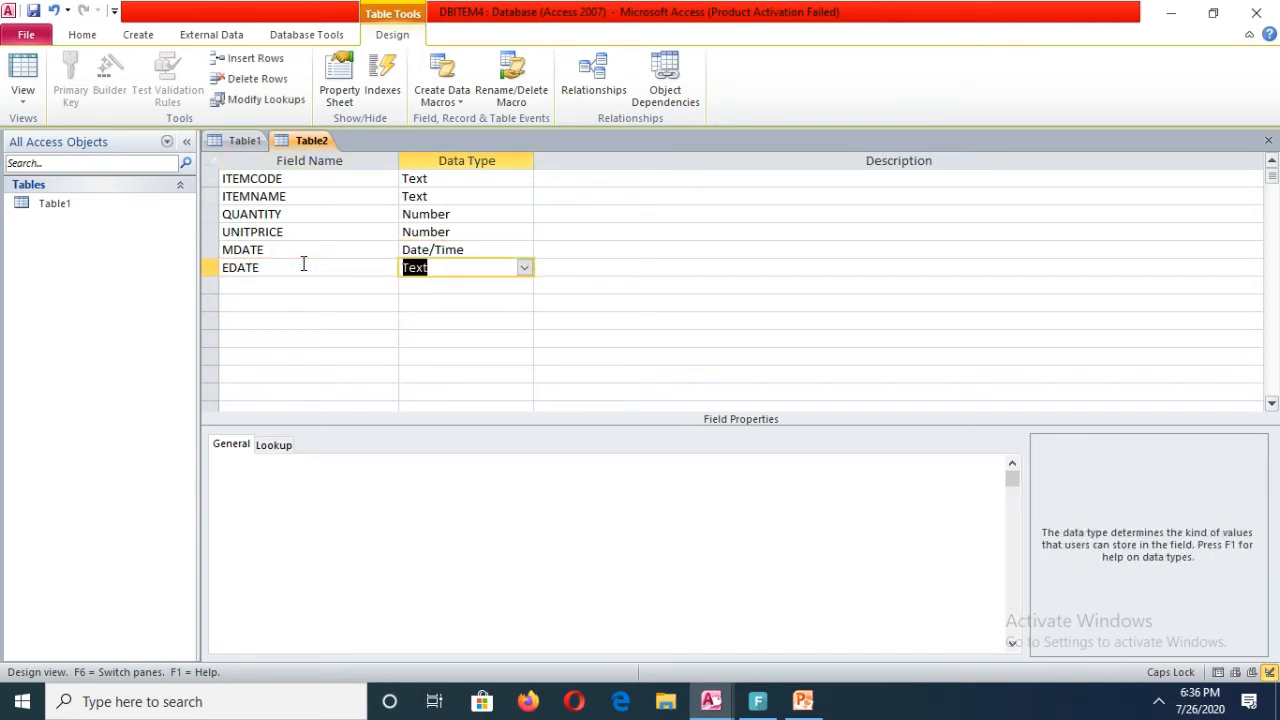
type("DATe/Time")
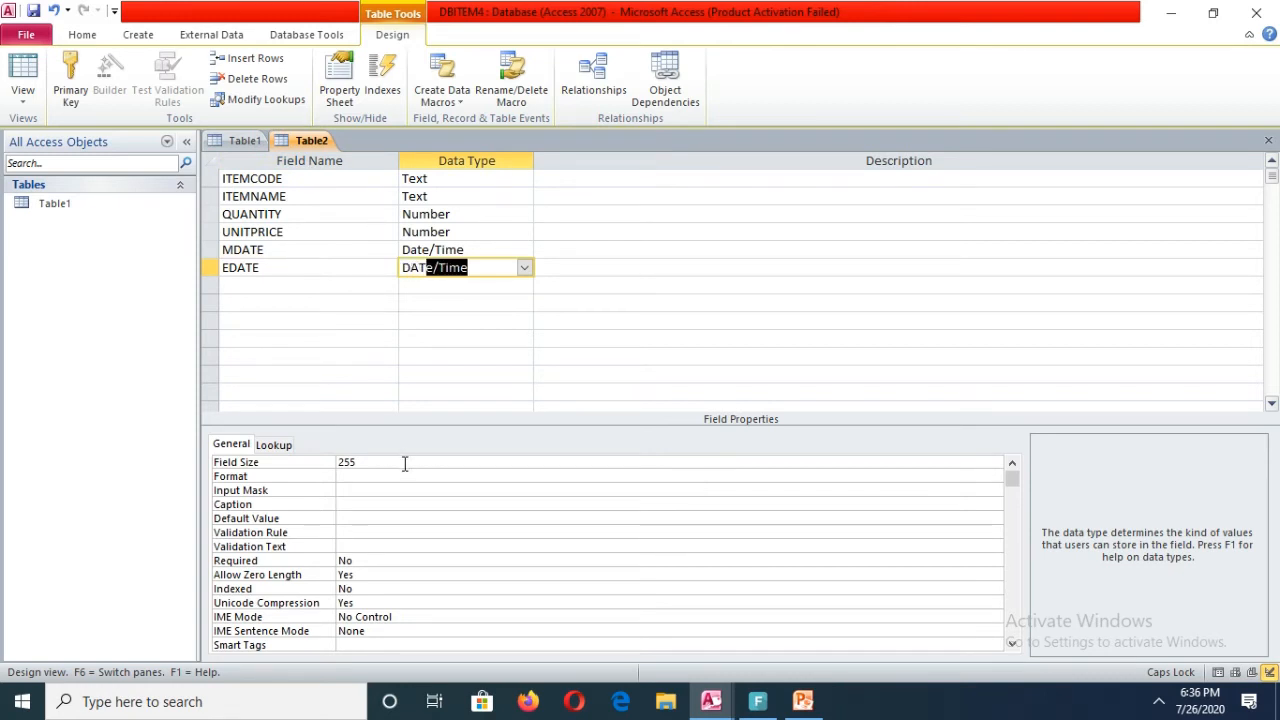
left_click(404, 462)
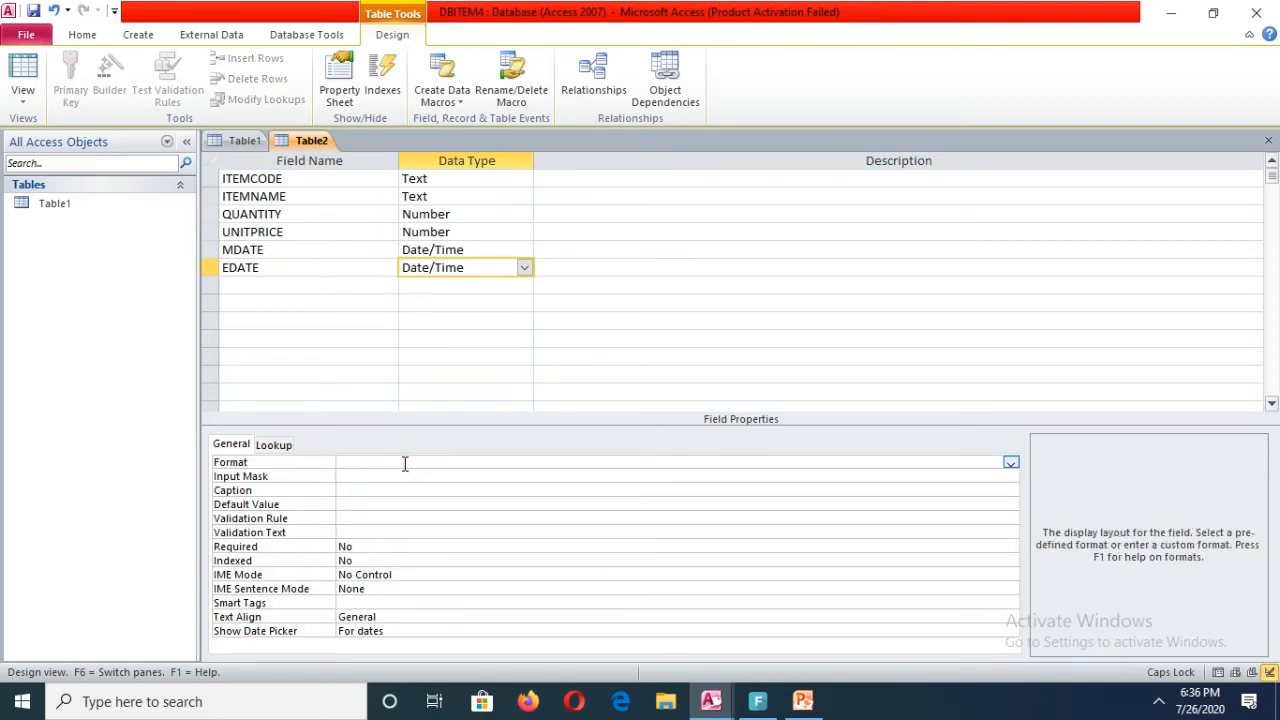
type("DD/M/YYYY")
Add a STATUS field below EDATE with the Yes/No data type
left_click(295, 287)
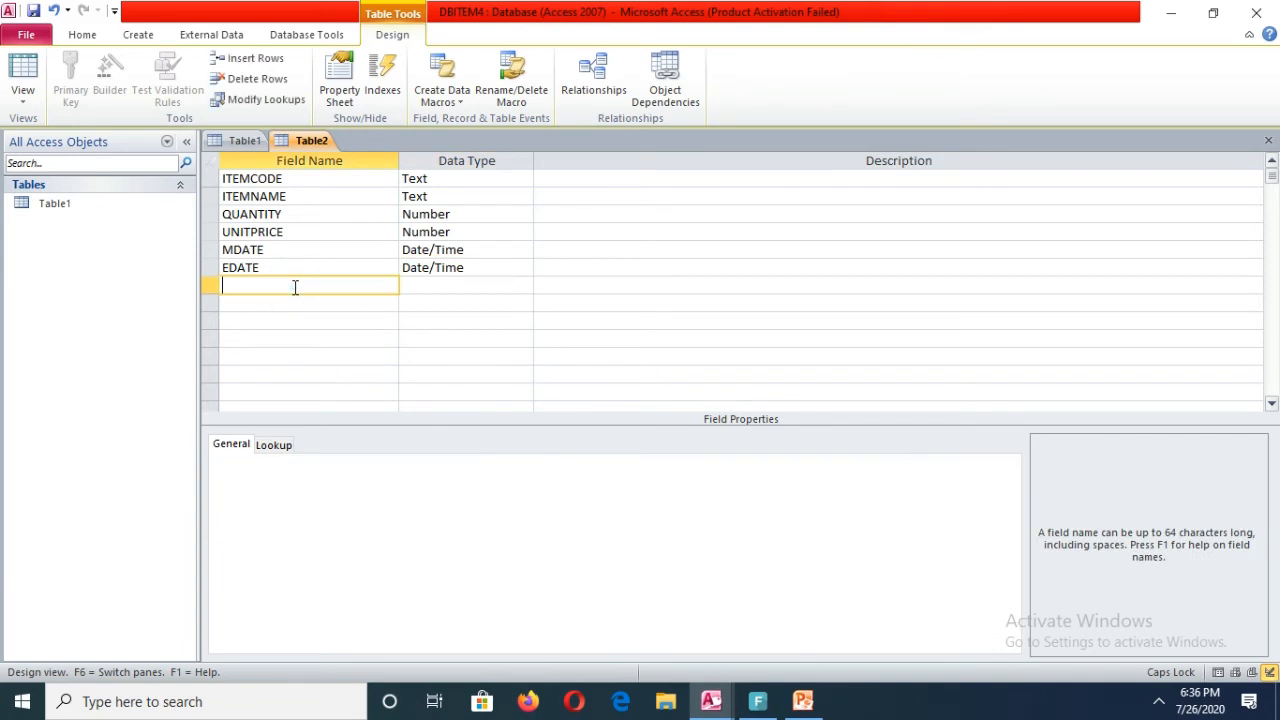
type("STATUS")
left_click(419, 287)
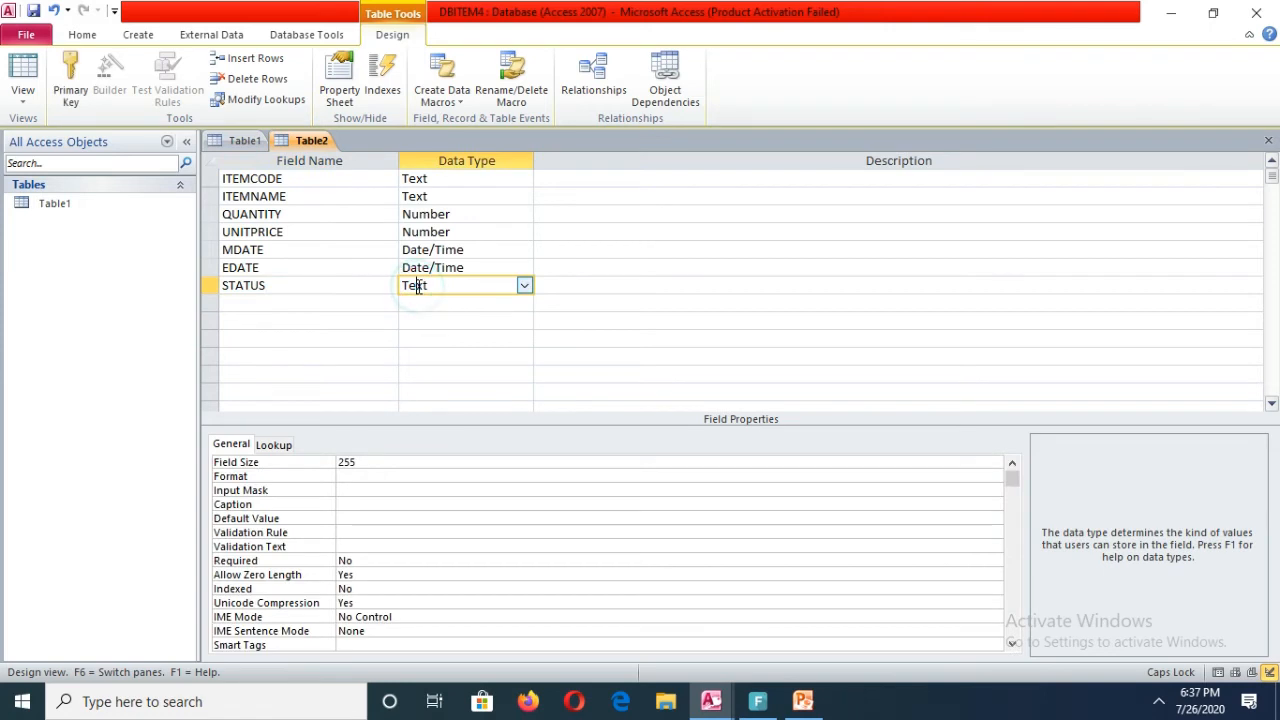
left_click(525, 286)
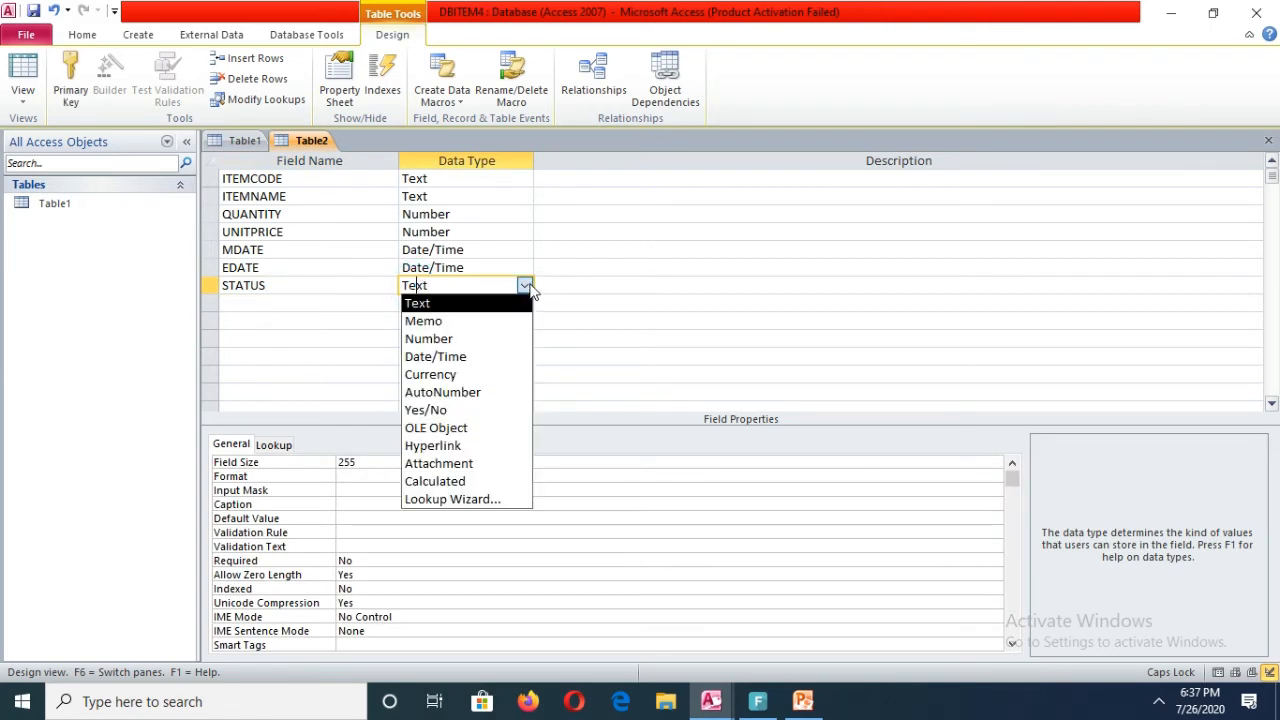
left_click(477, 409)
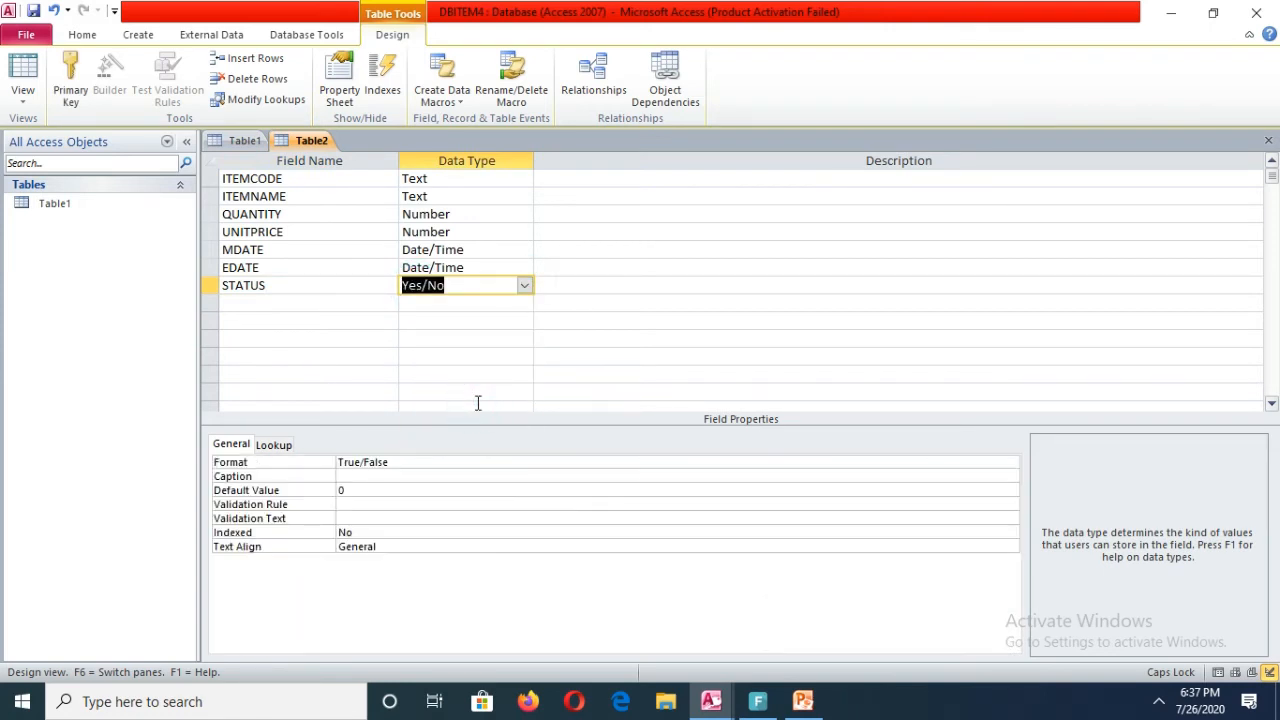
Switch to the msaccess.pptm presentation in PowerPoint and examine the Item Code column of the TBITEM table on slide 1
left_click(296, 184)
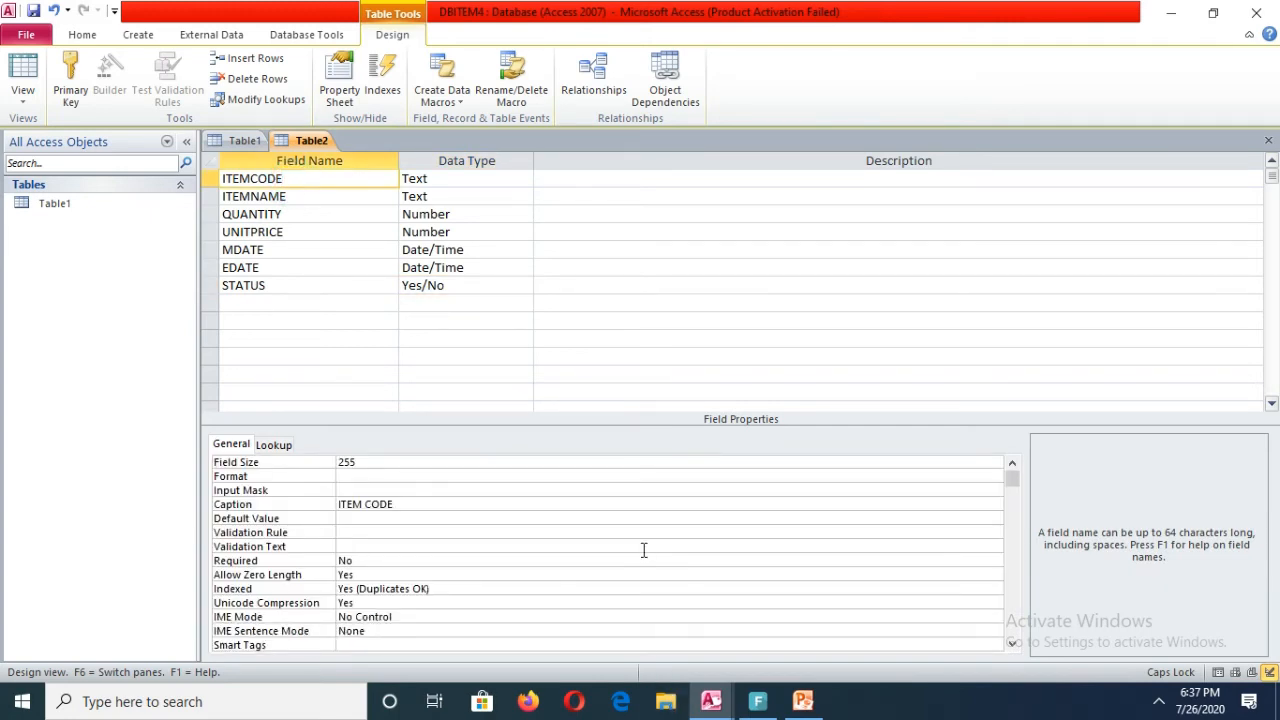
mouse_move(803, 701)
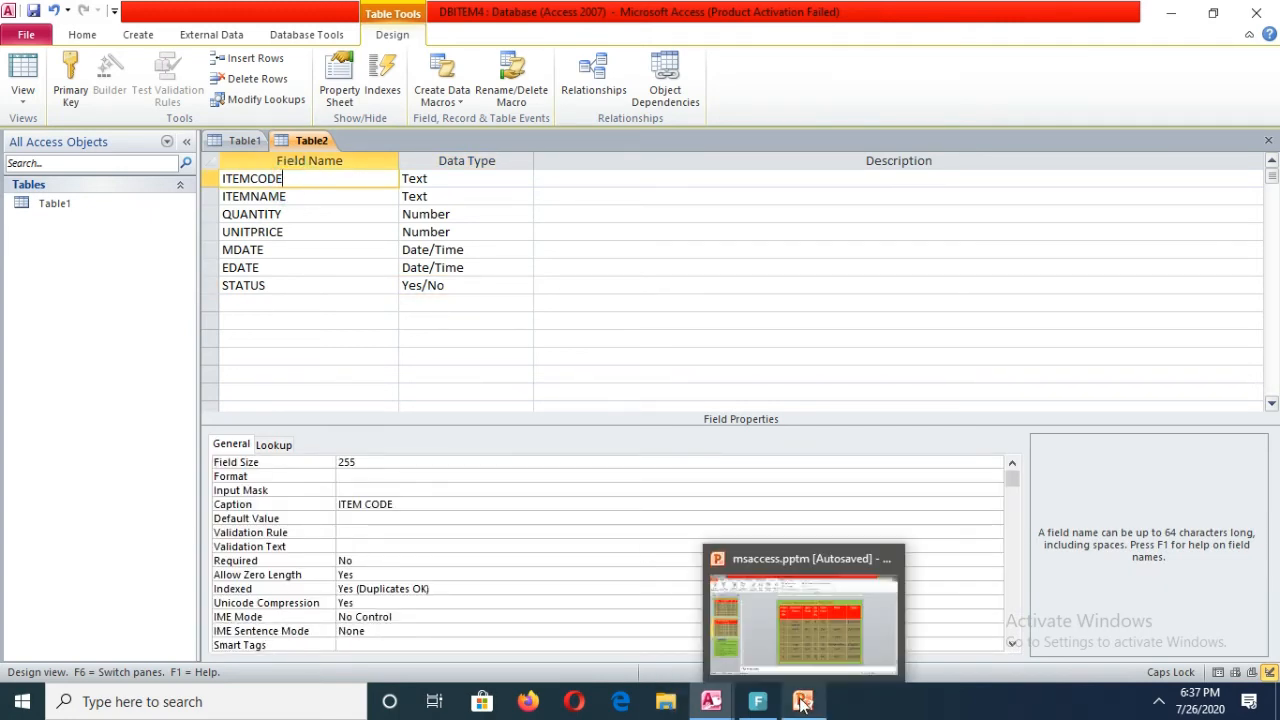
left_click(818, 645)
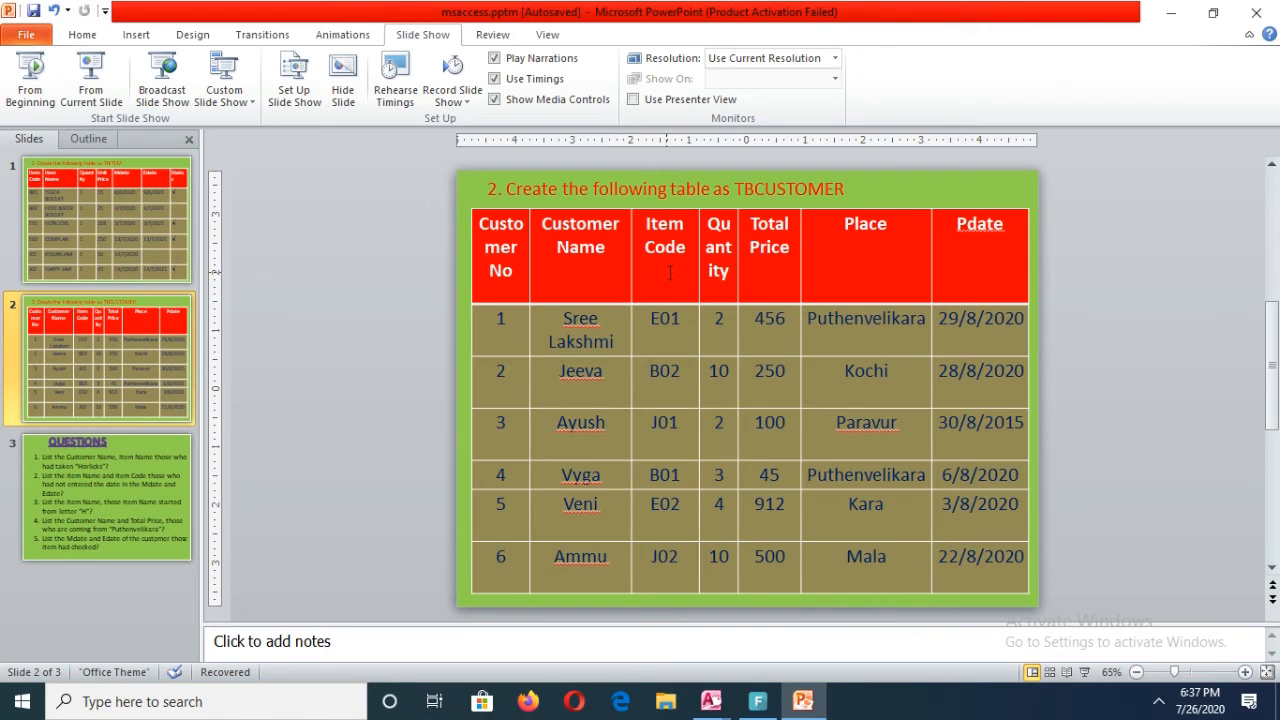
left_click(171, 195)
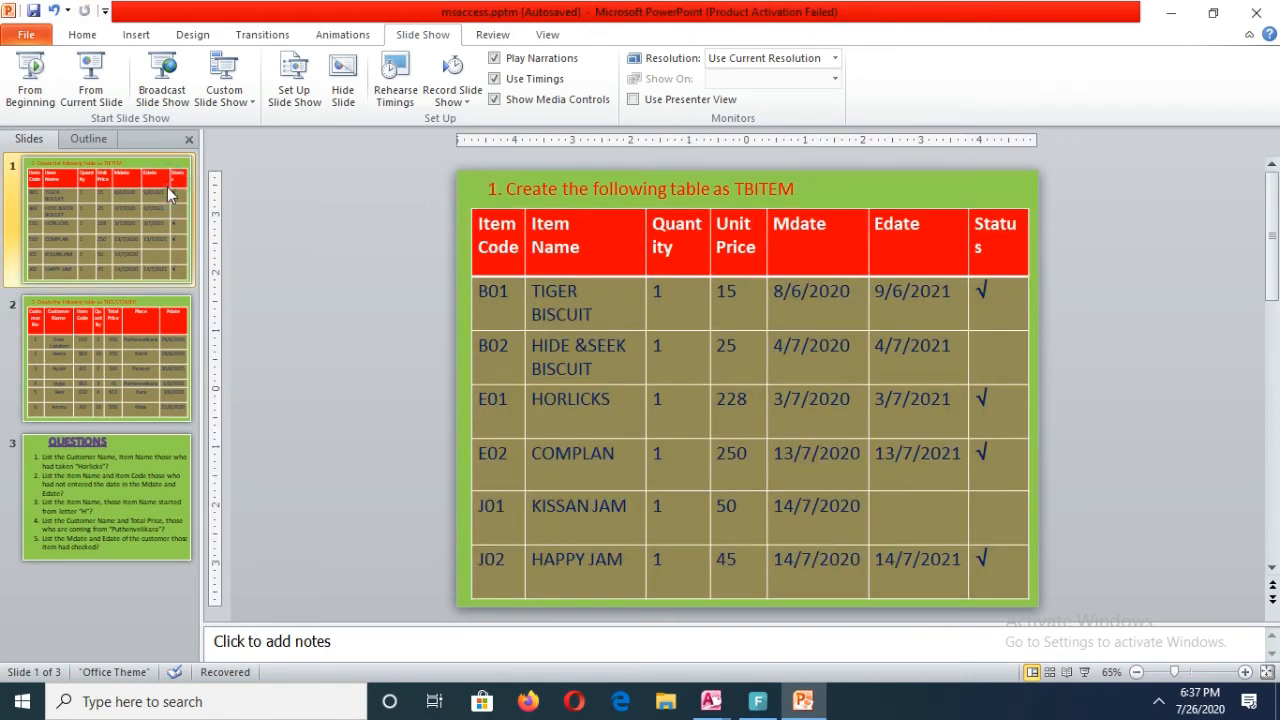
left_click(499, 250)
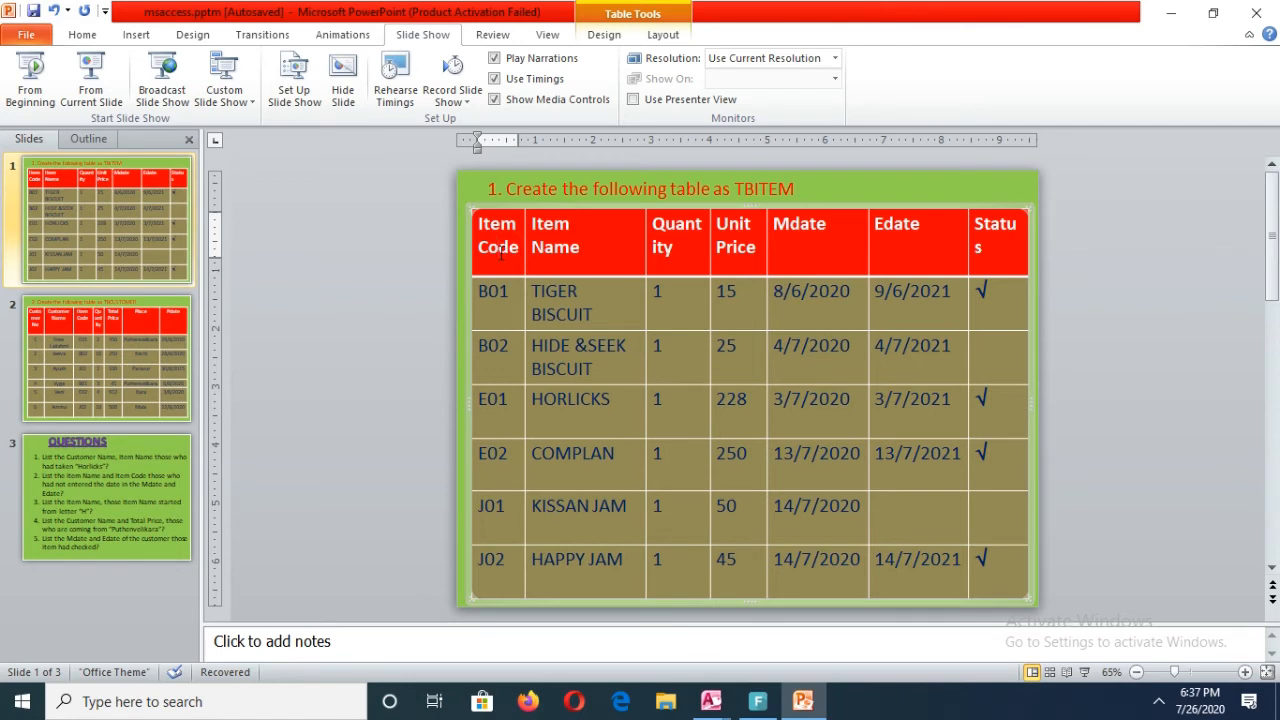
left_click(510, 252)
left_click(513, 255)
Switch back to Access and make ITEMCODE the primary key of the table
left_click(712, 702)
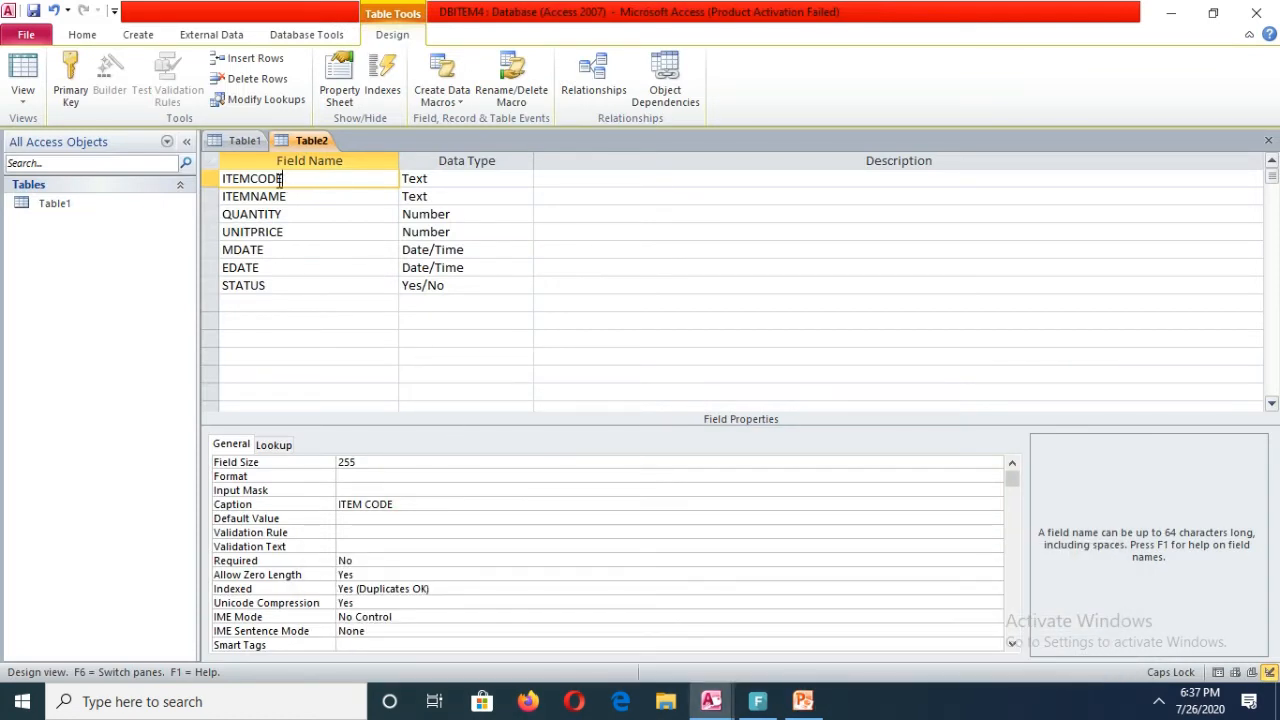
left_click(281, 179)
right_click(211, 179)
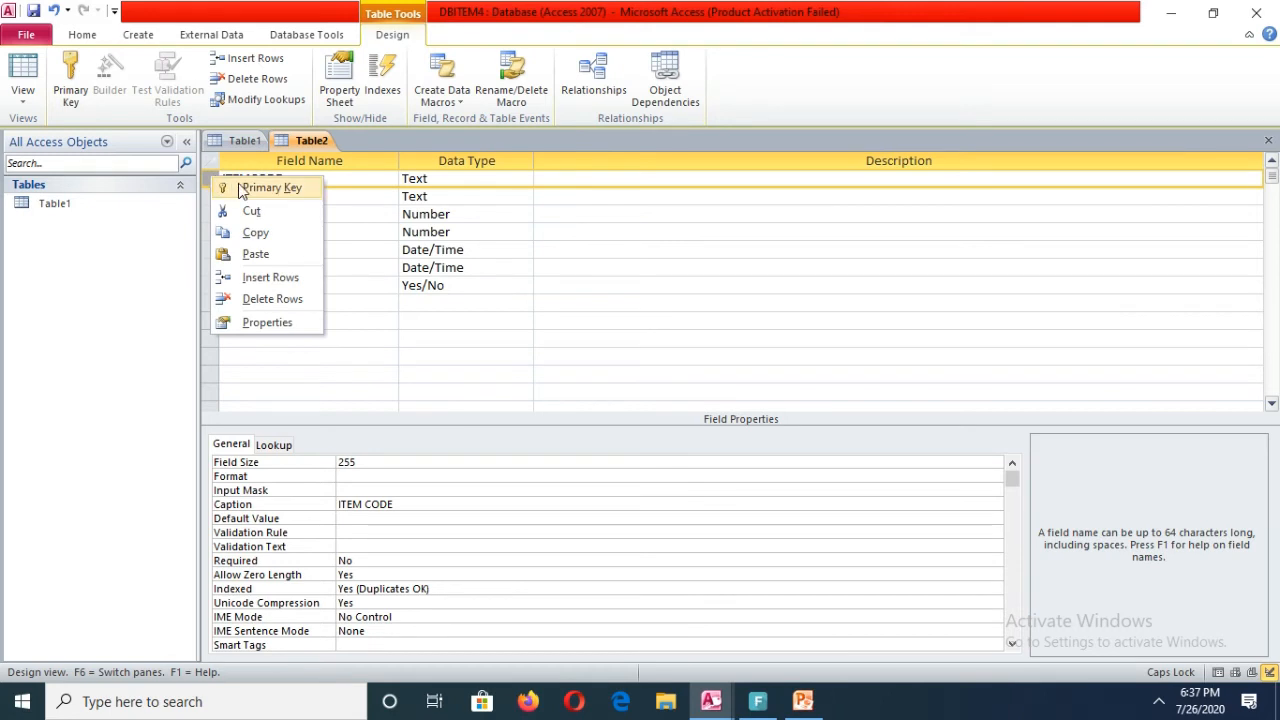
left_click(242, 187)
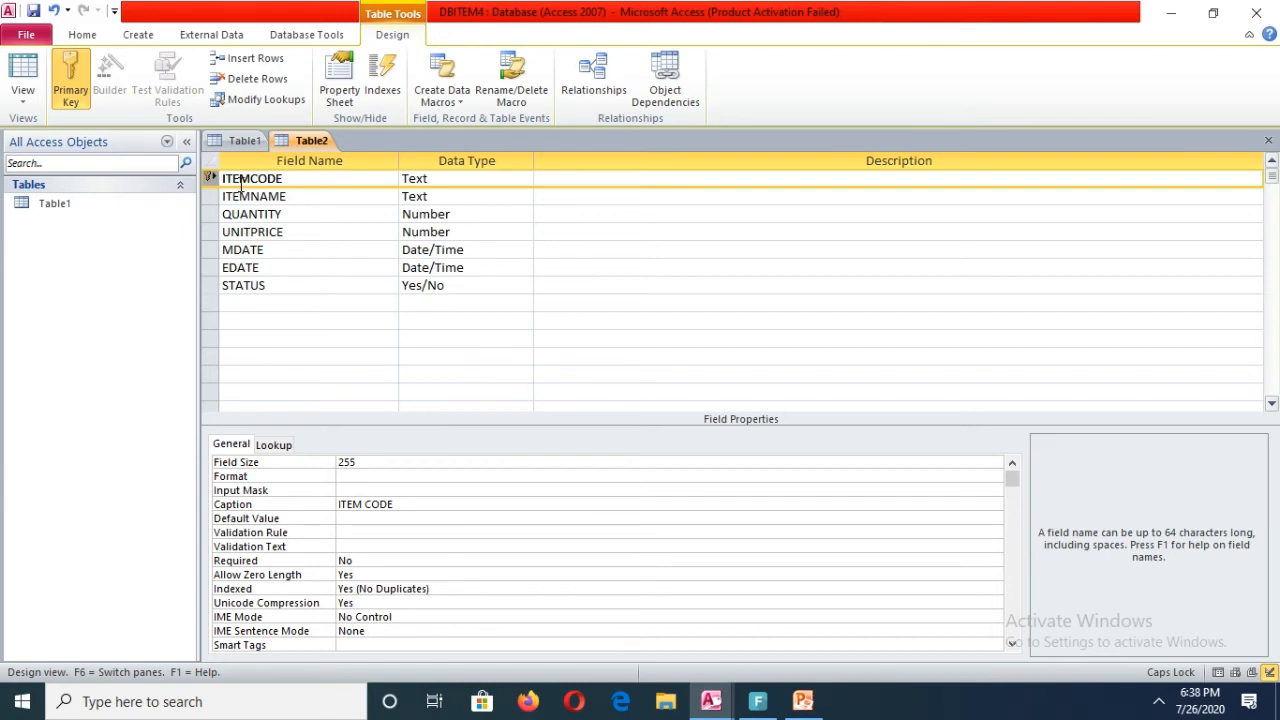
Close the new table's design and save it under the name TBITEM
left_click(240, 182)
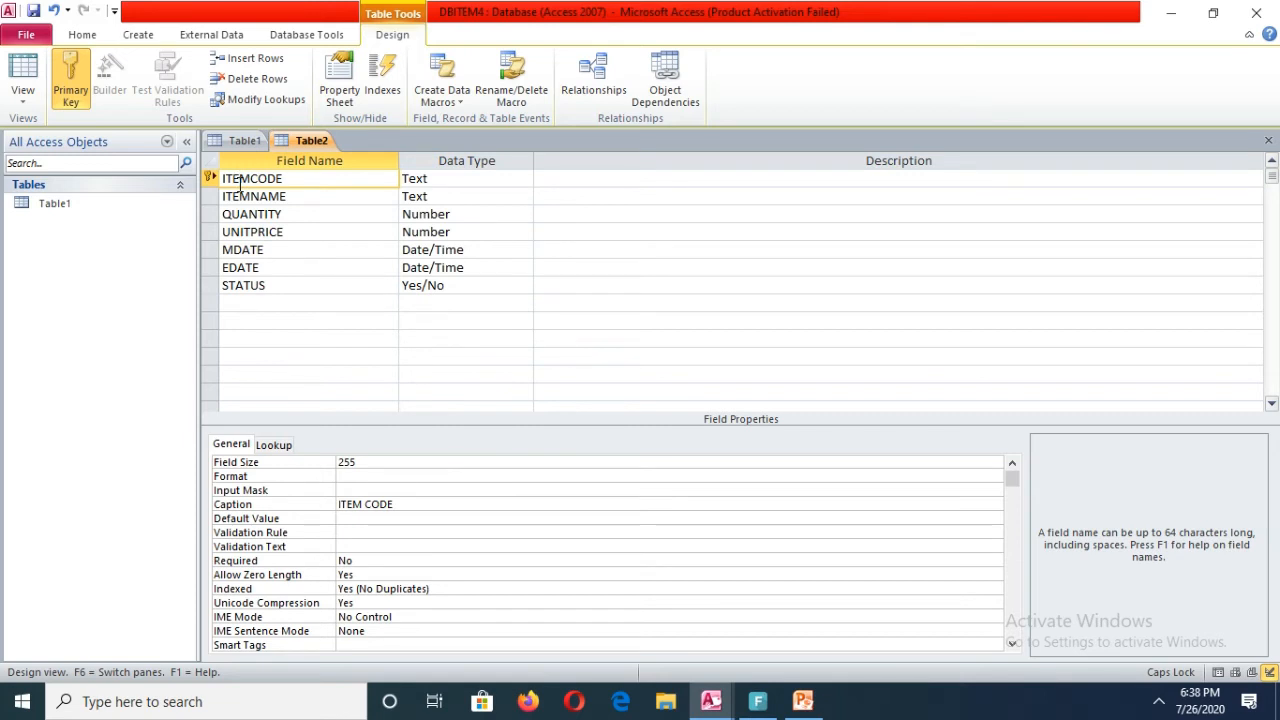
left_click(822, 197)
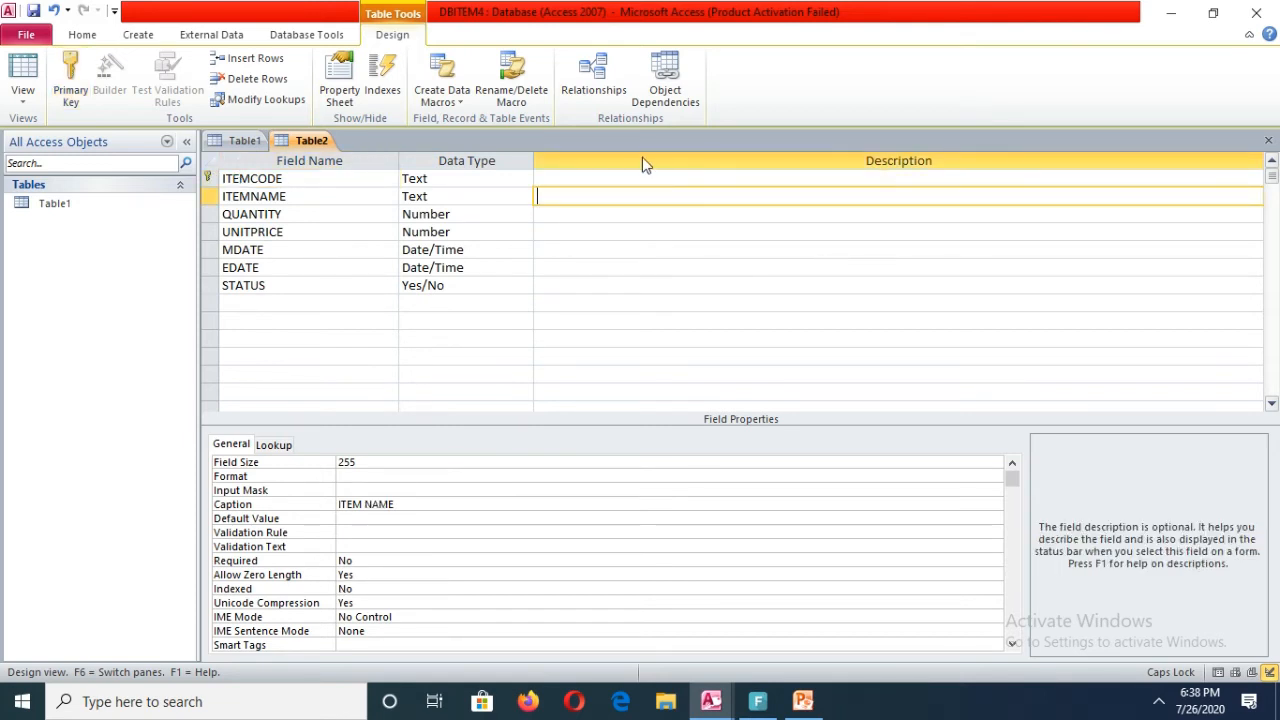
left_click(1268, 141)
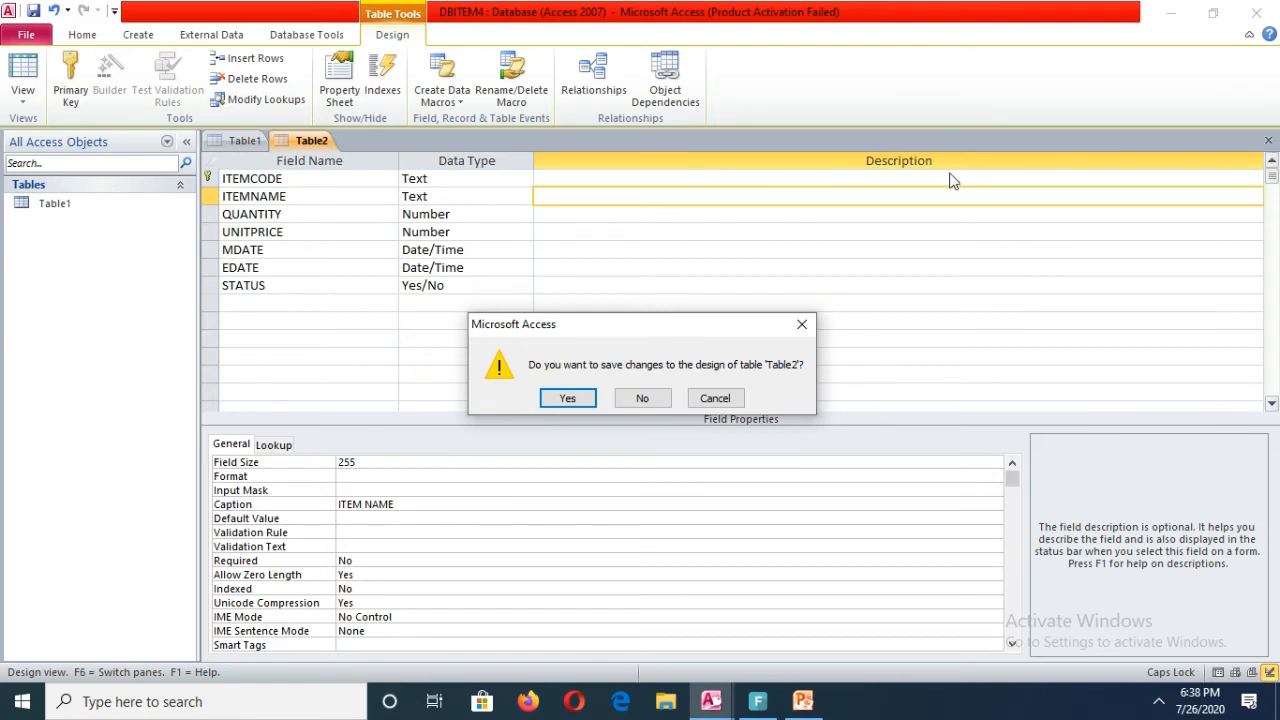
left_click(577, 404)
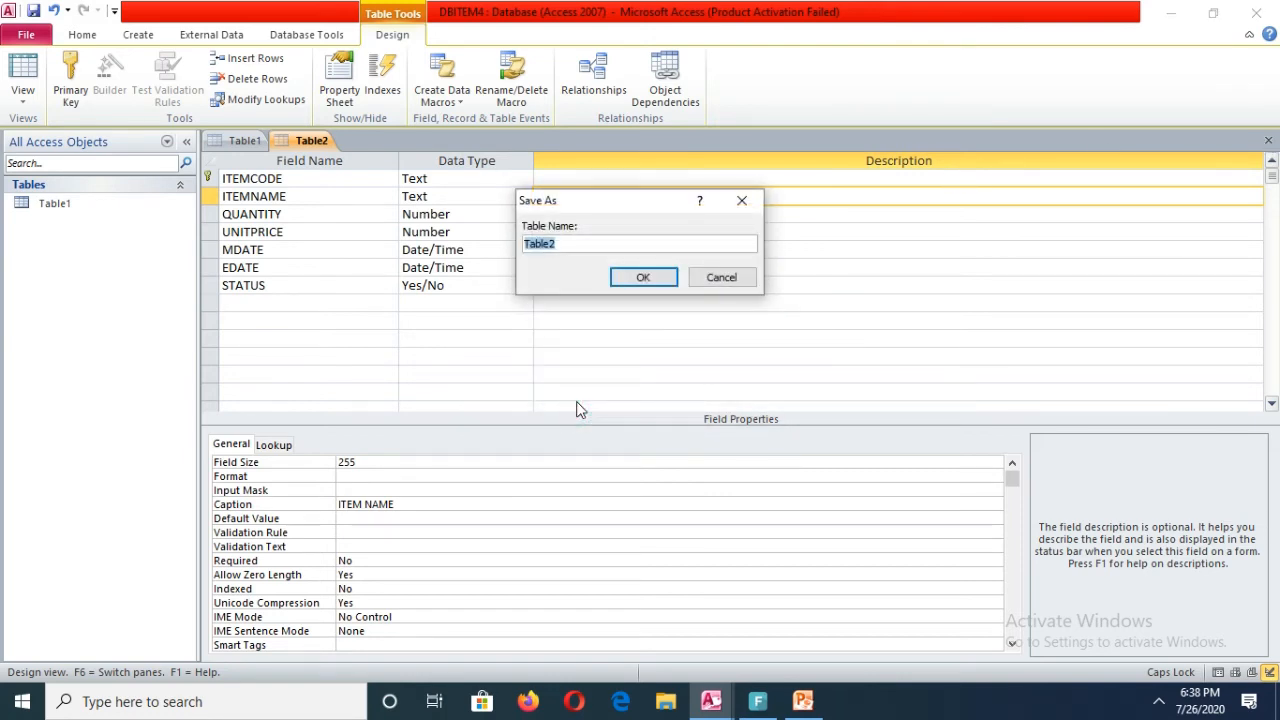
type("TBITEM")
left_click(643, 277)
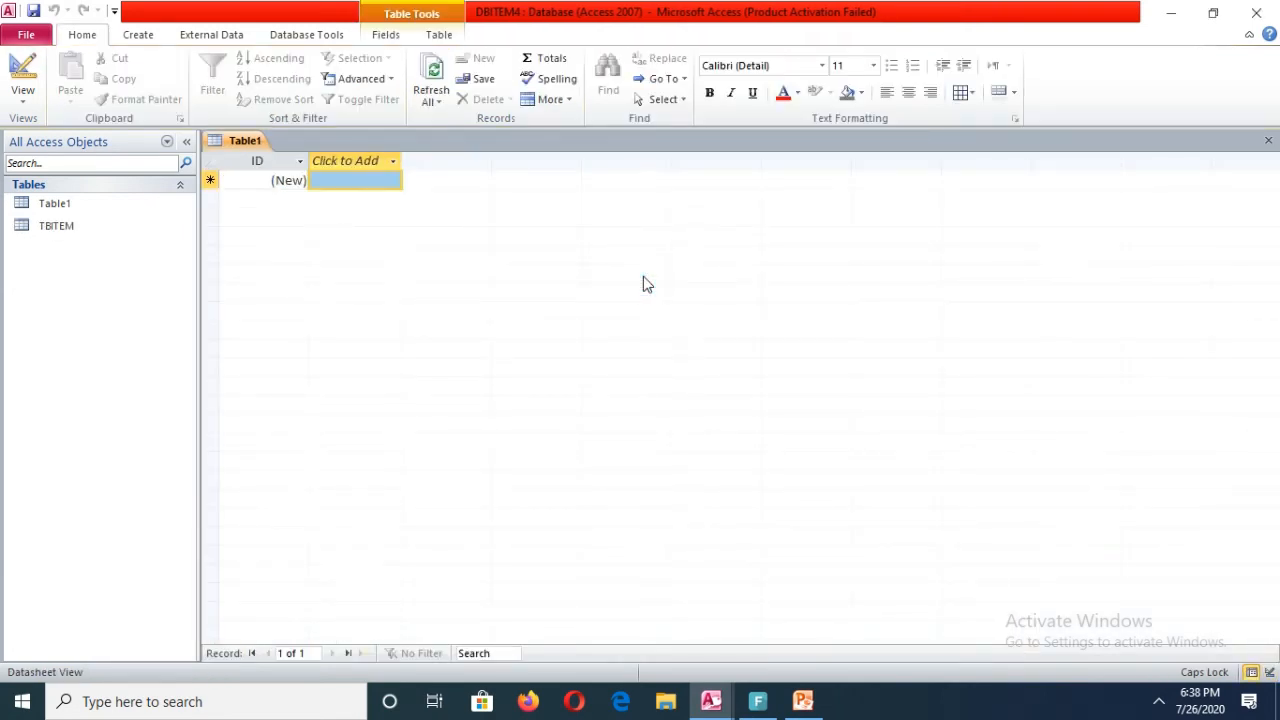
Open the TBITEM table, consult its sample data on the PowerPoint slide, and enter item code B01 in the first record back in Access
double_click(61, 232)
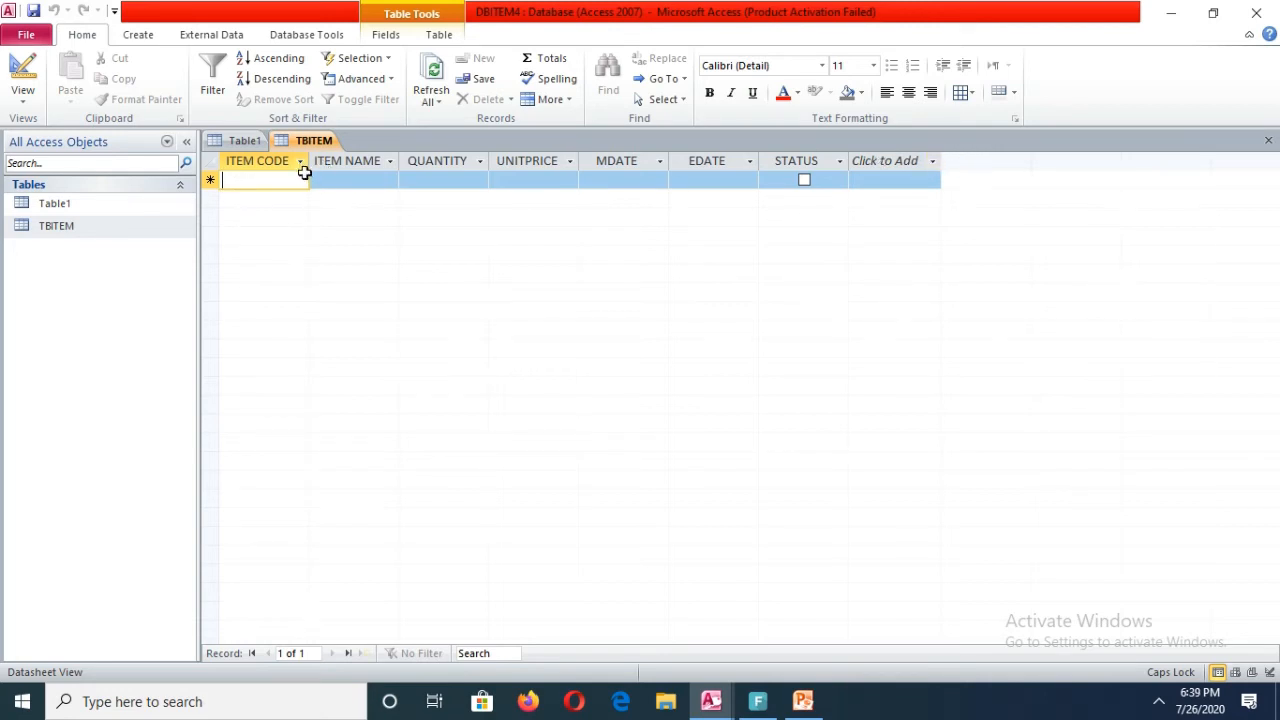
left_click(803, 701)
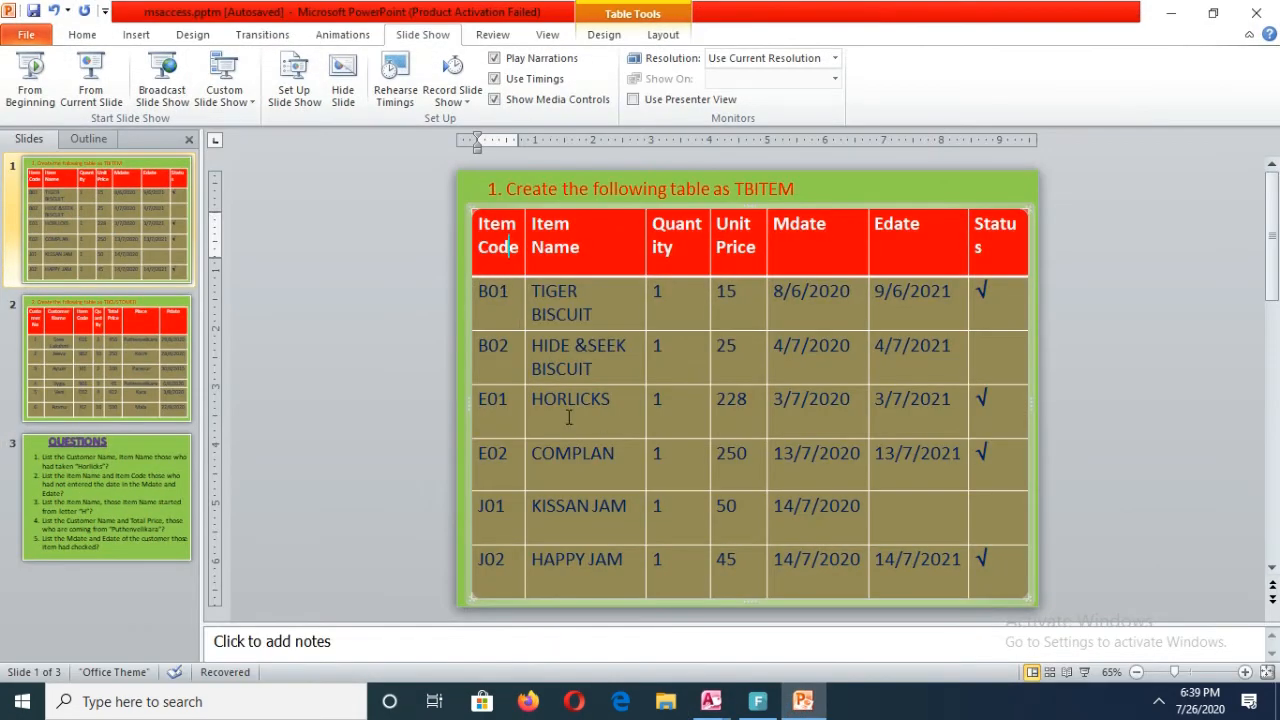
mouse_move(762, 702)
mouse_move(708, 706)
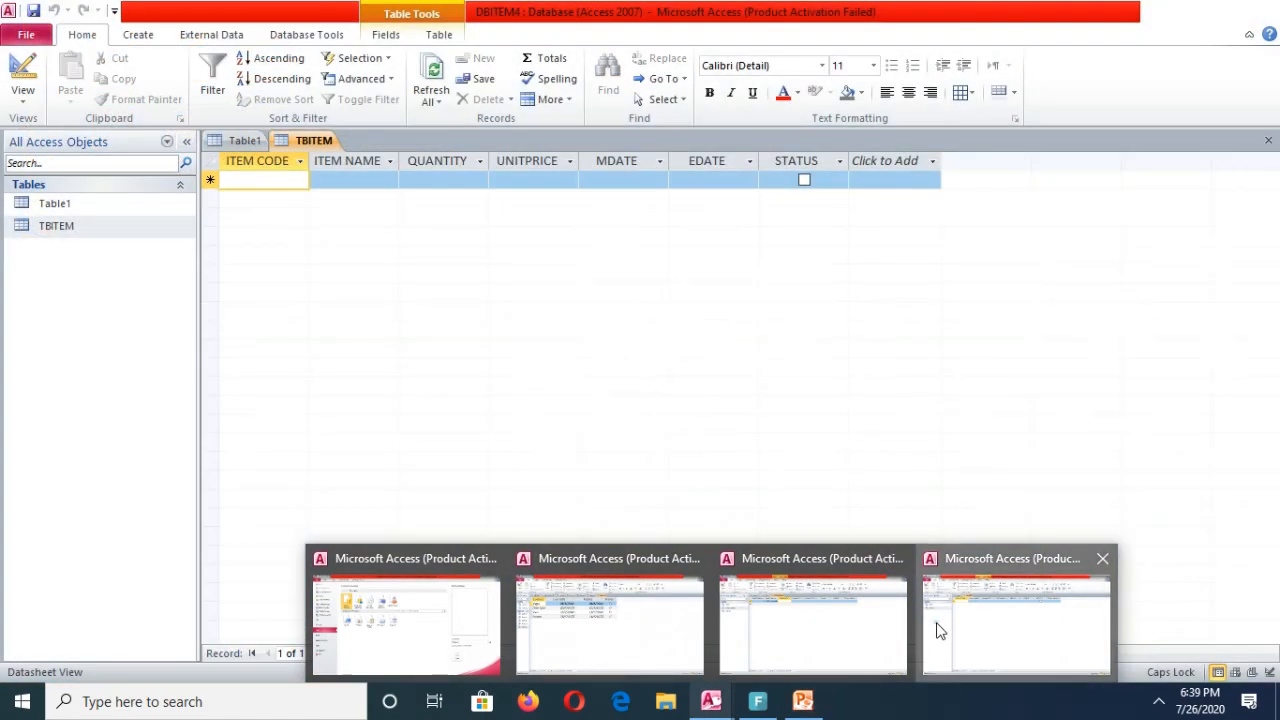
left_click(940, 632)
type("B01")
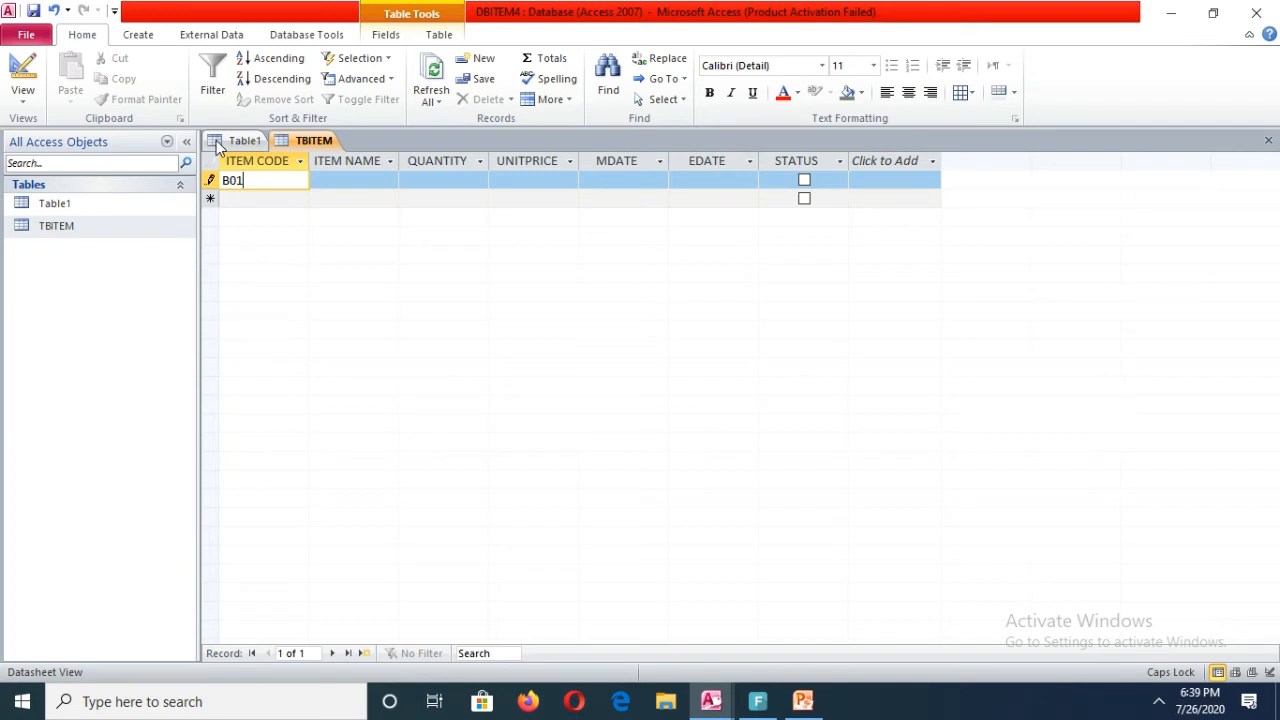
Set the TBITEM datasheet font size to 18 and widen the ITEM NAME, ITEM CODE, QUANTITY and UNITPRICE columns to fit their headings
left_click(874, 66)
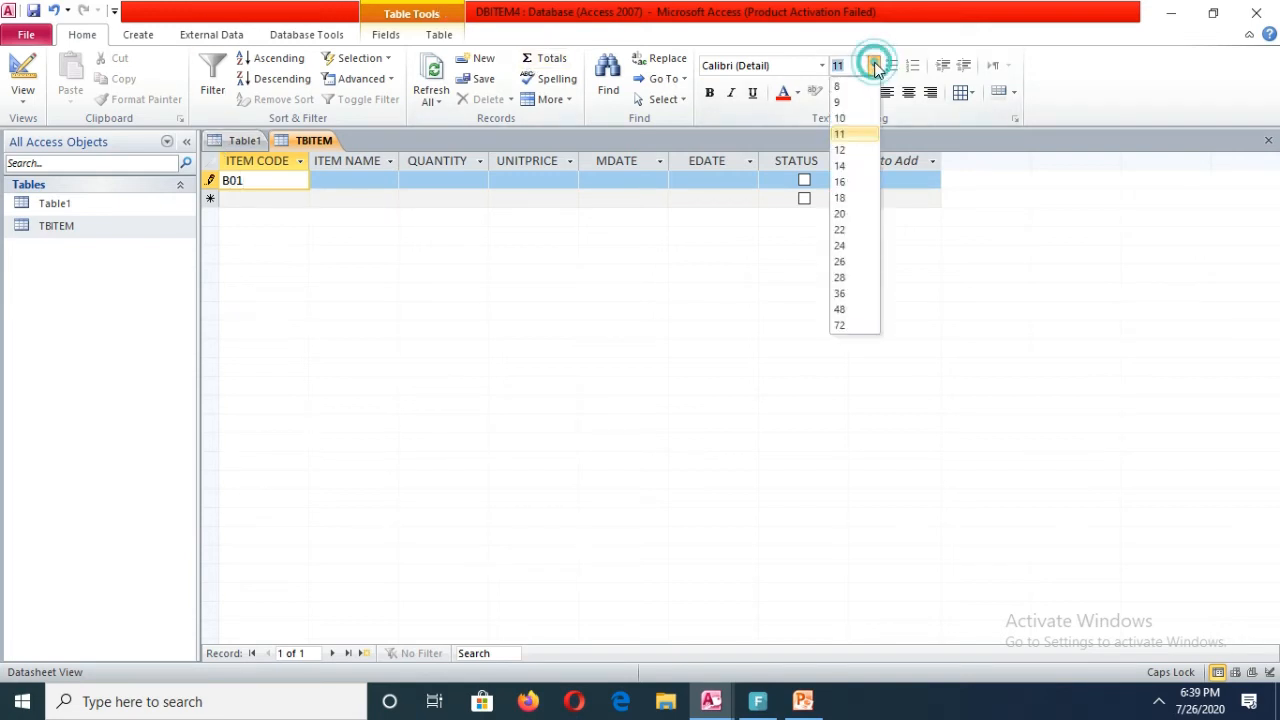
left_click(857, 197)
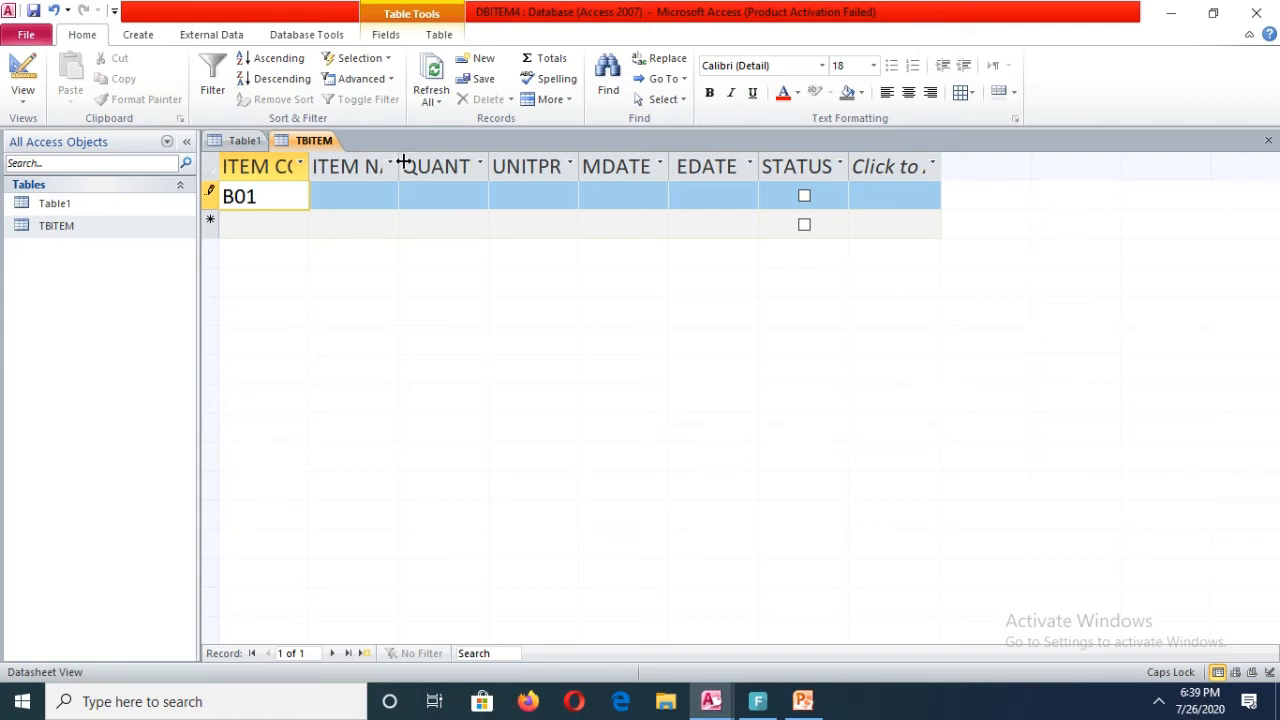
left_click_drag(403, 162, 442, 152)
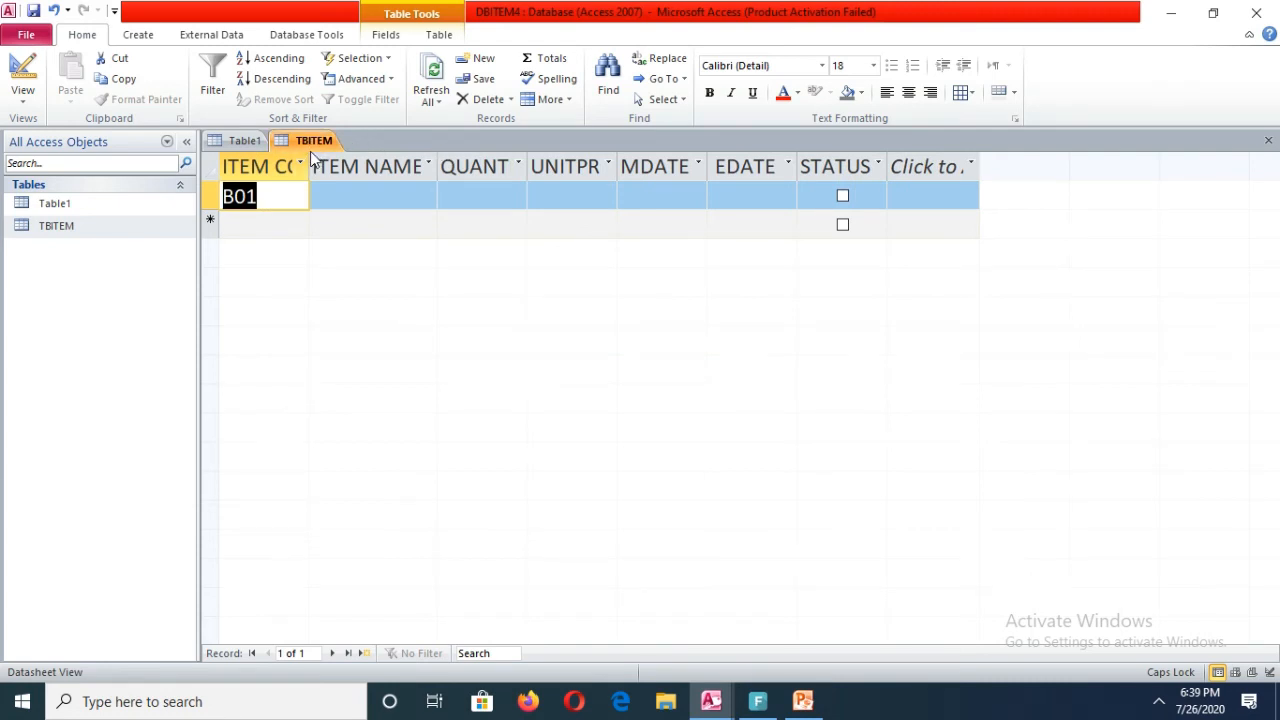
left_click_drag(310, 153, 390, 112)
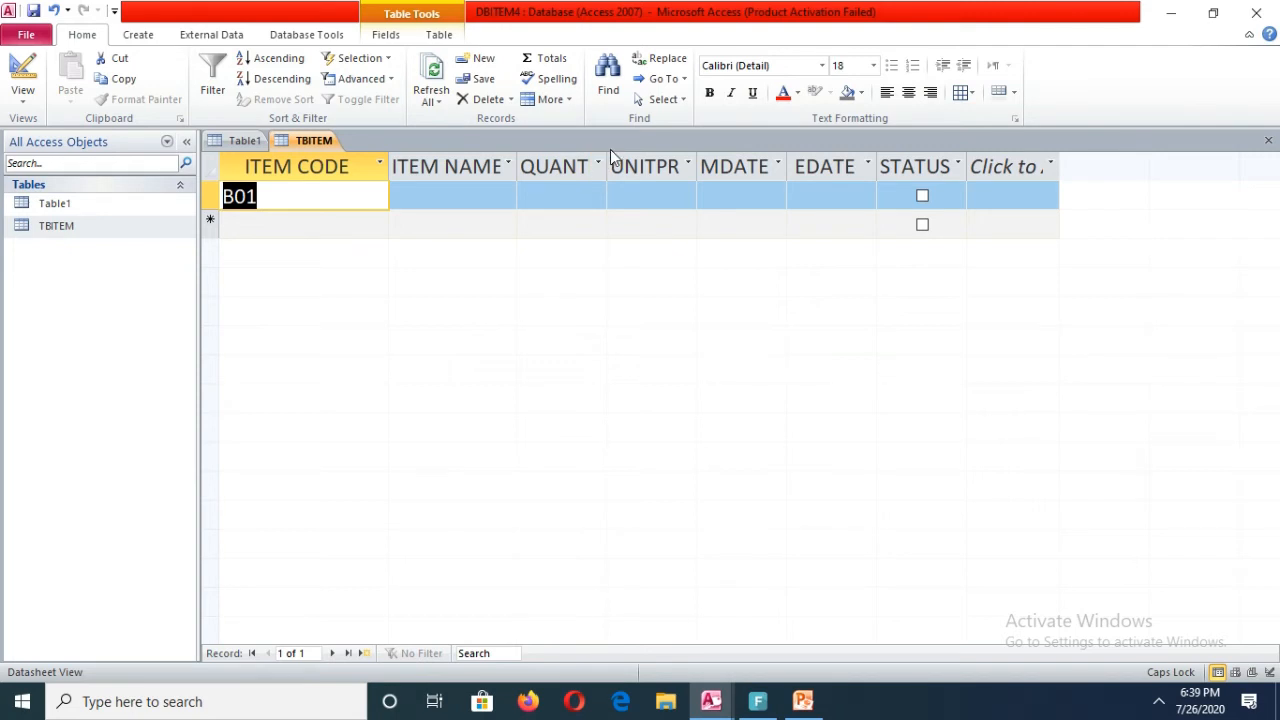
left_click_drag(606, 160, 664, 150)
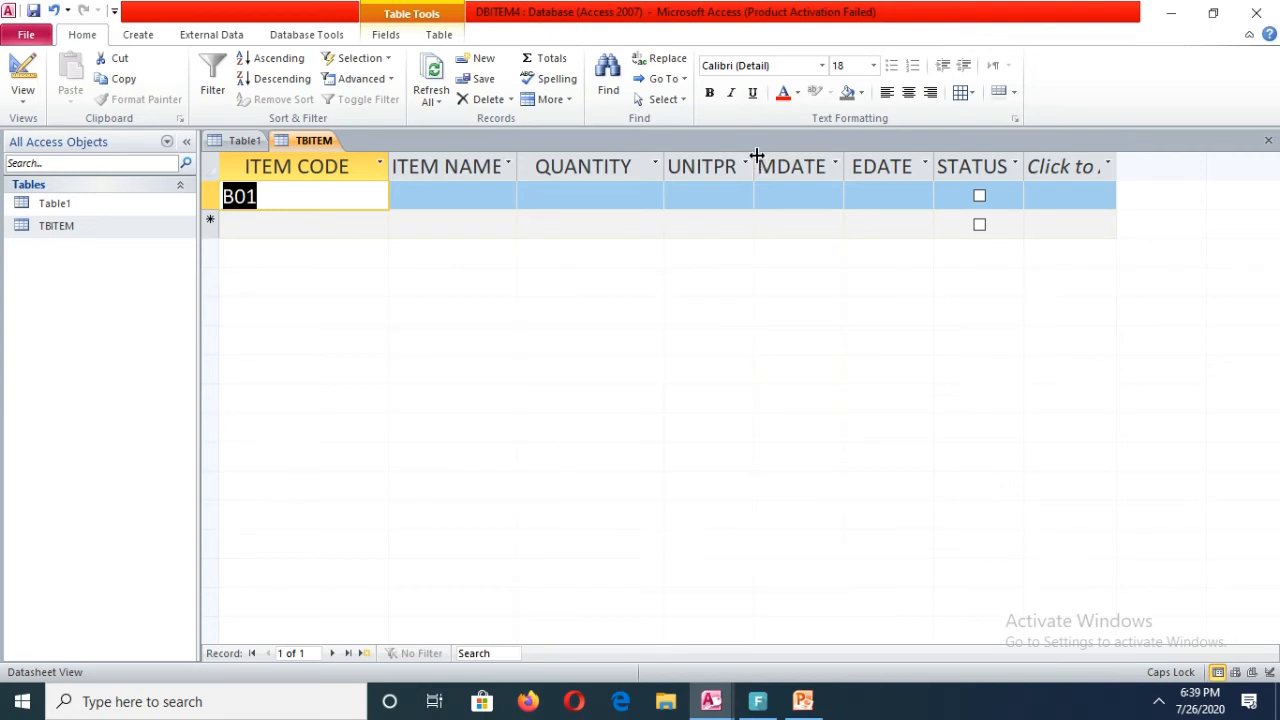
left_click_drag(755, 158, 785, 158)
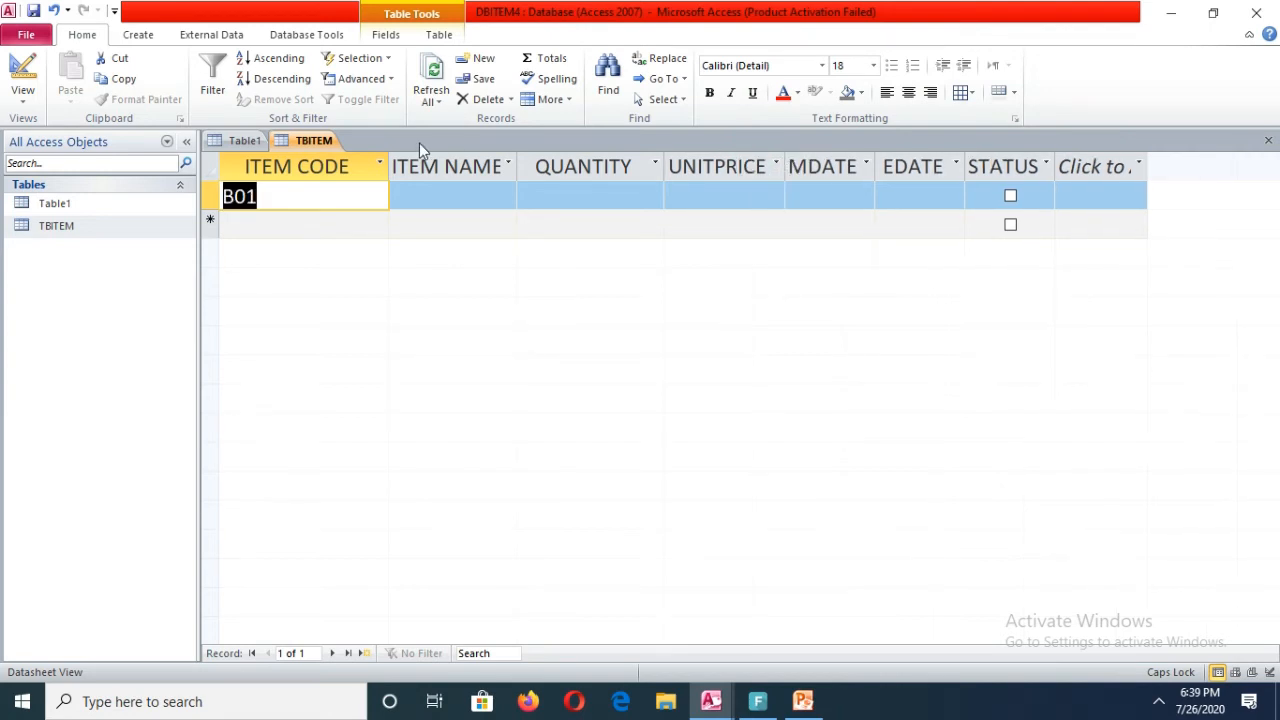
Enter TIGER BISCUIT as the item name of record B01
left_click(449, 199)
type("T")
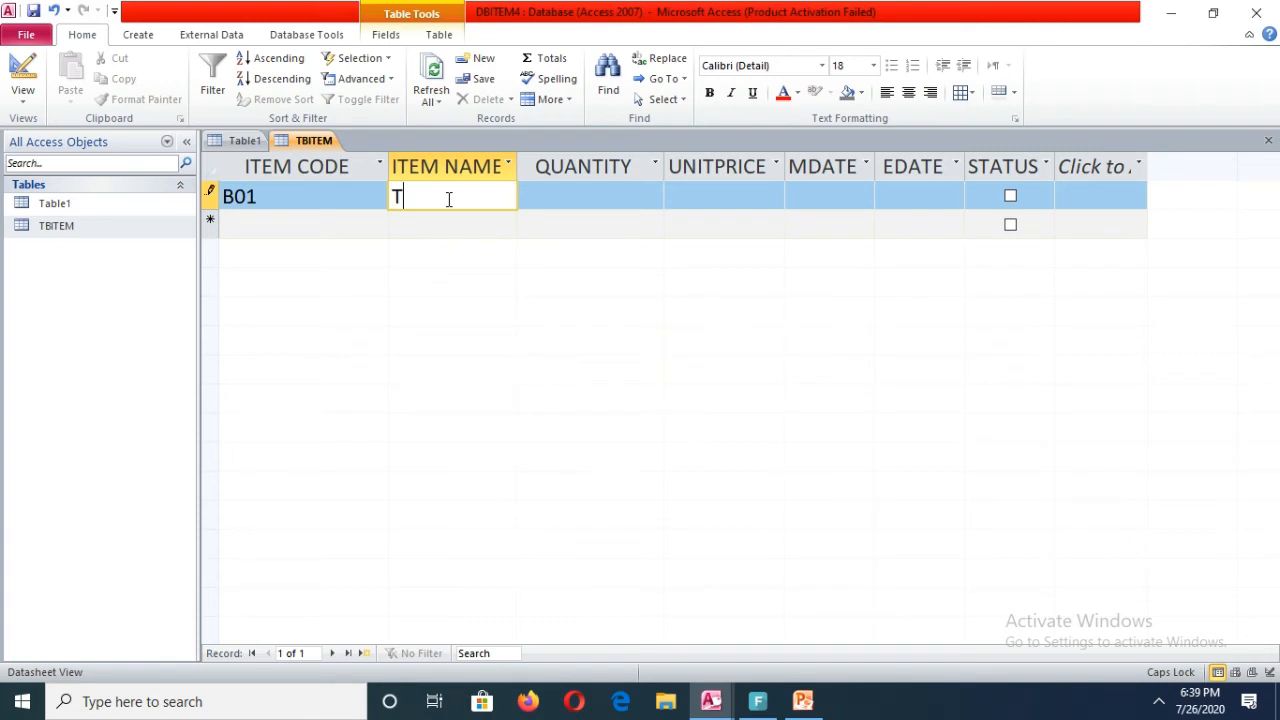
type("IGER BISCUIT")
left_click(309, 195)
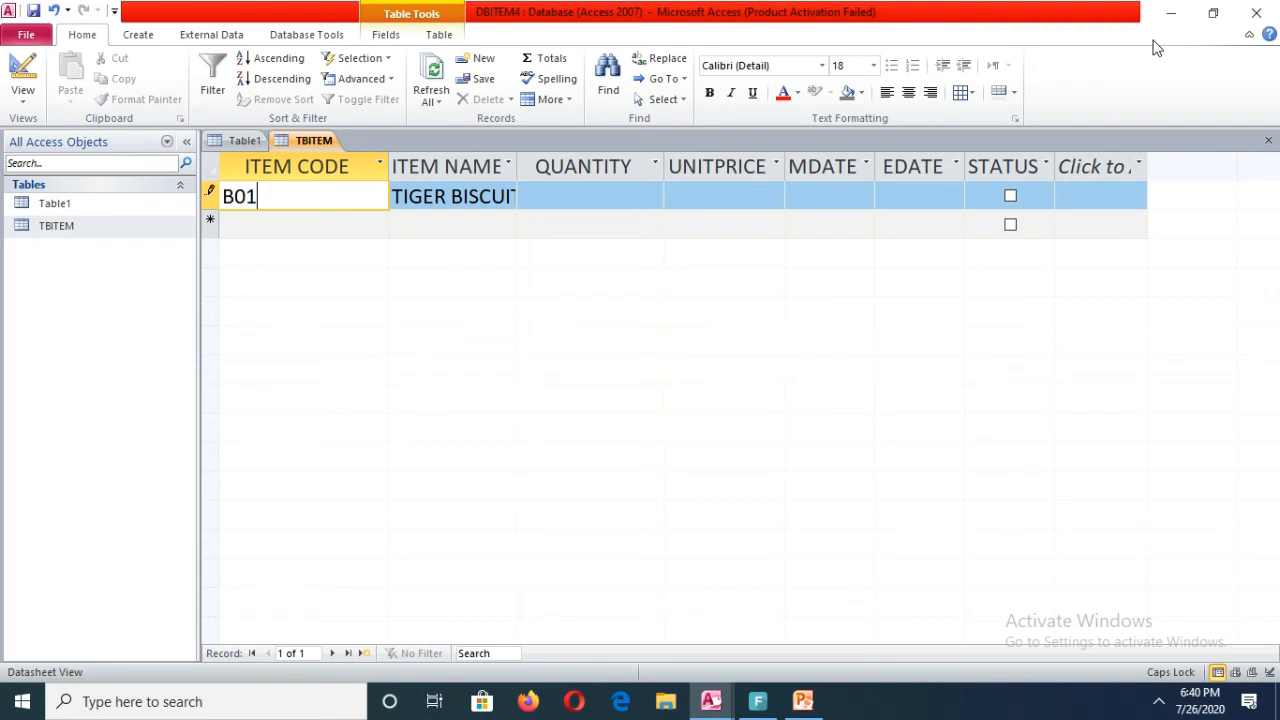
left_click(1010, 197)
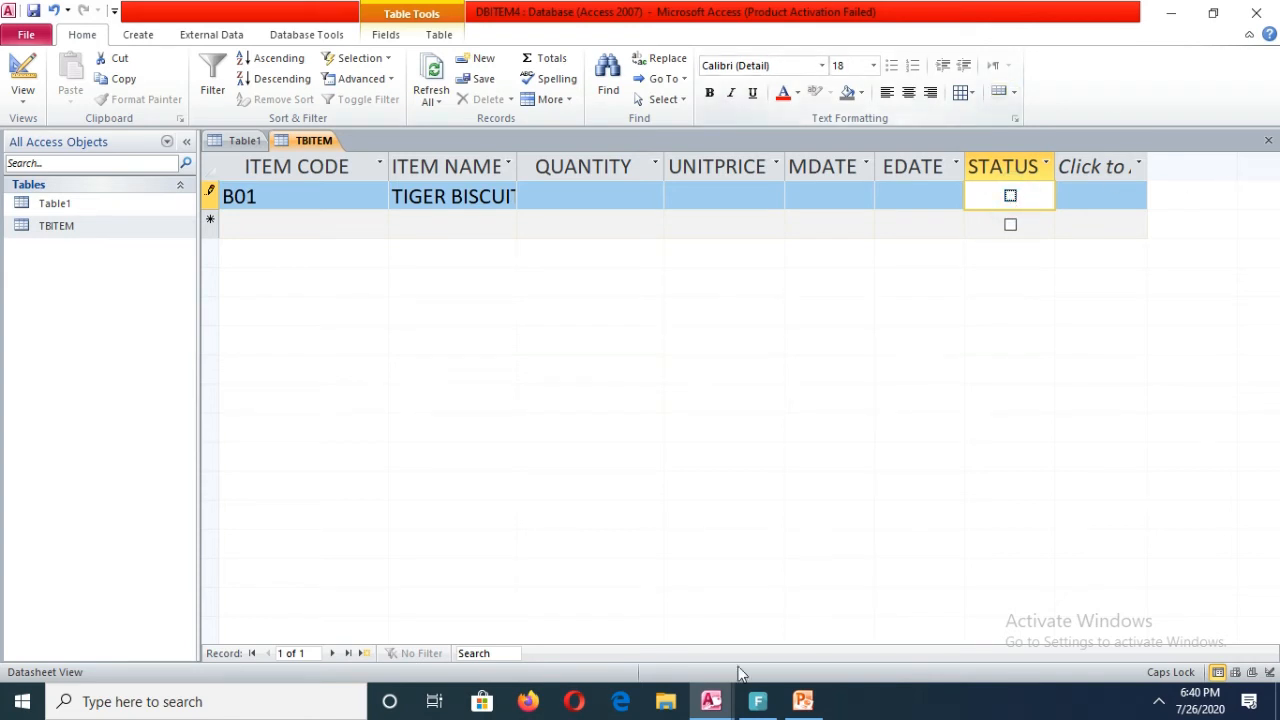
Switch to the DBITEM database window and examine the TBCUSTOMER table's columns and records
mouse_move(711, 700)
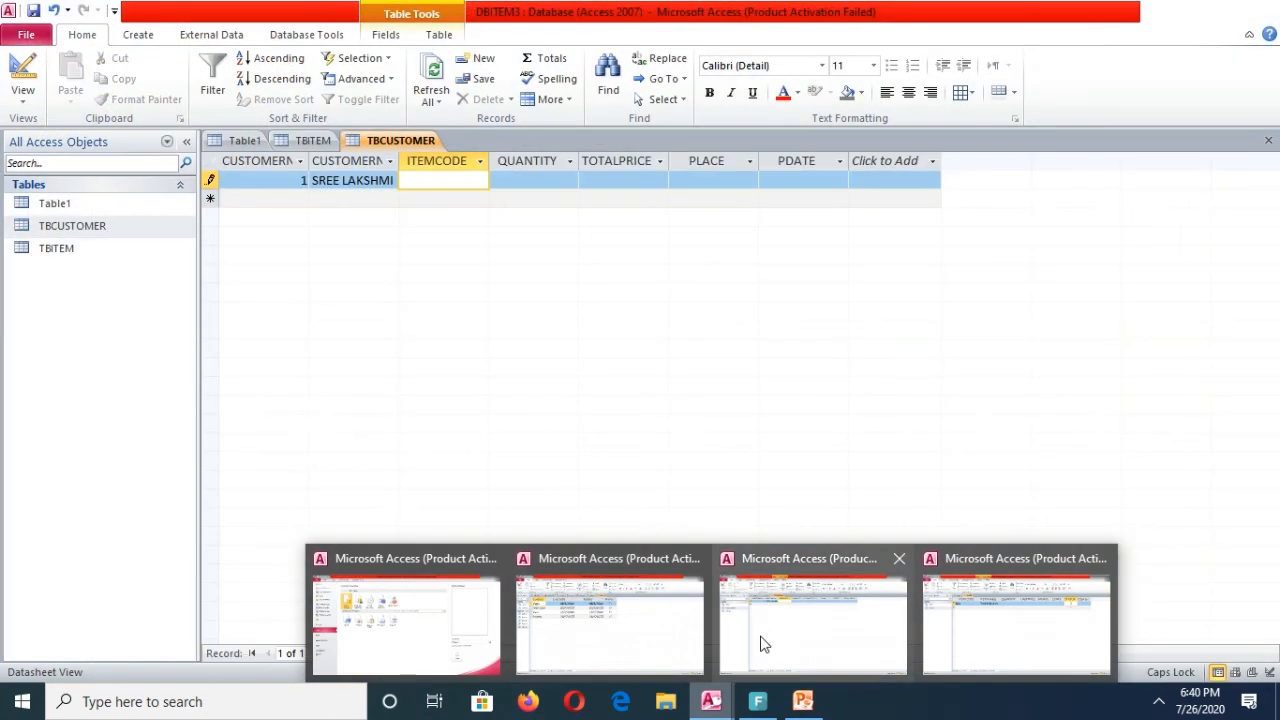
mouse_move(548, 610)
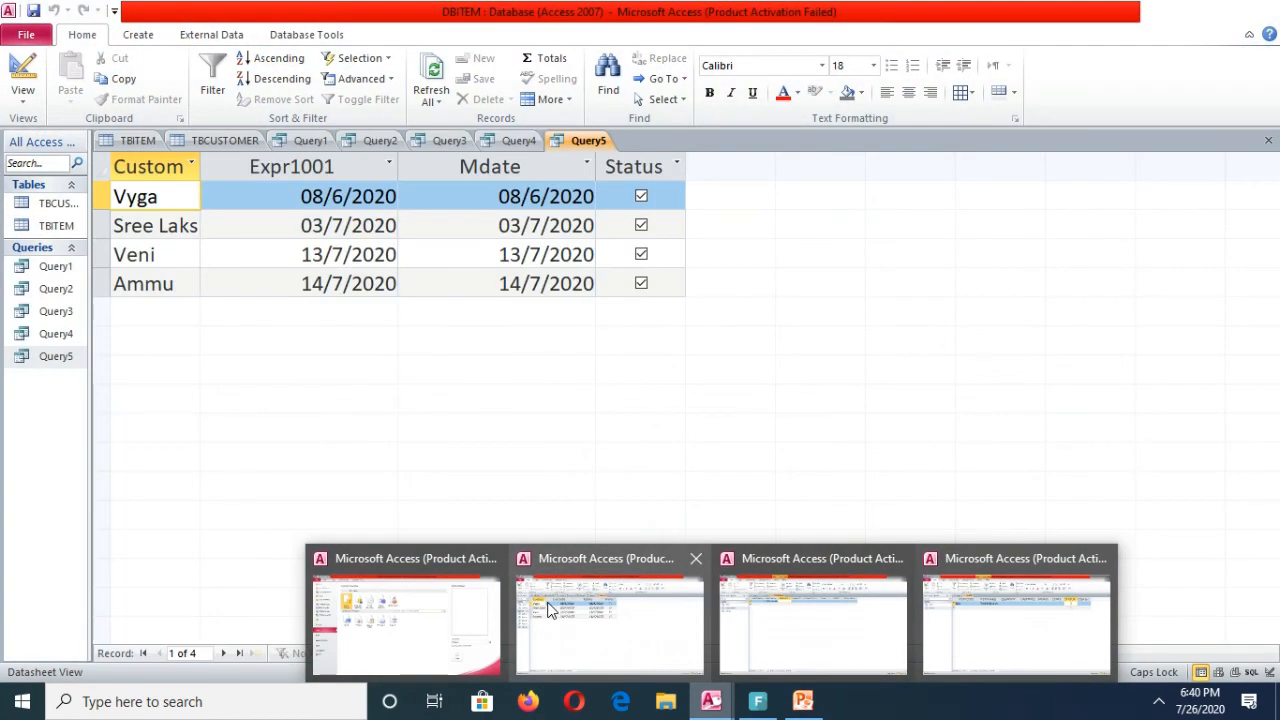
left_click(548, 610)
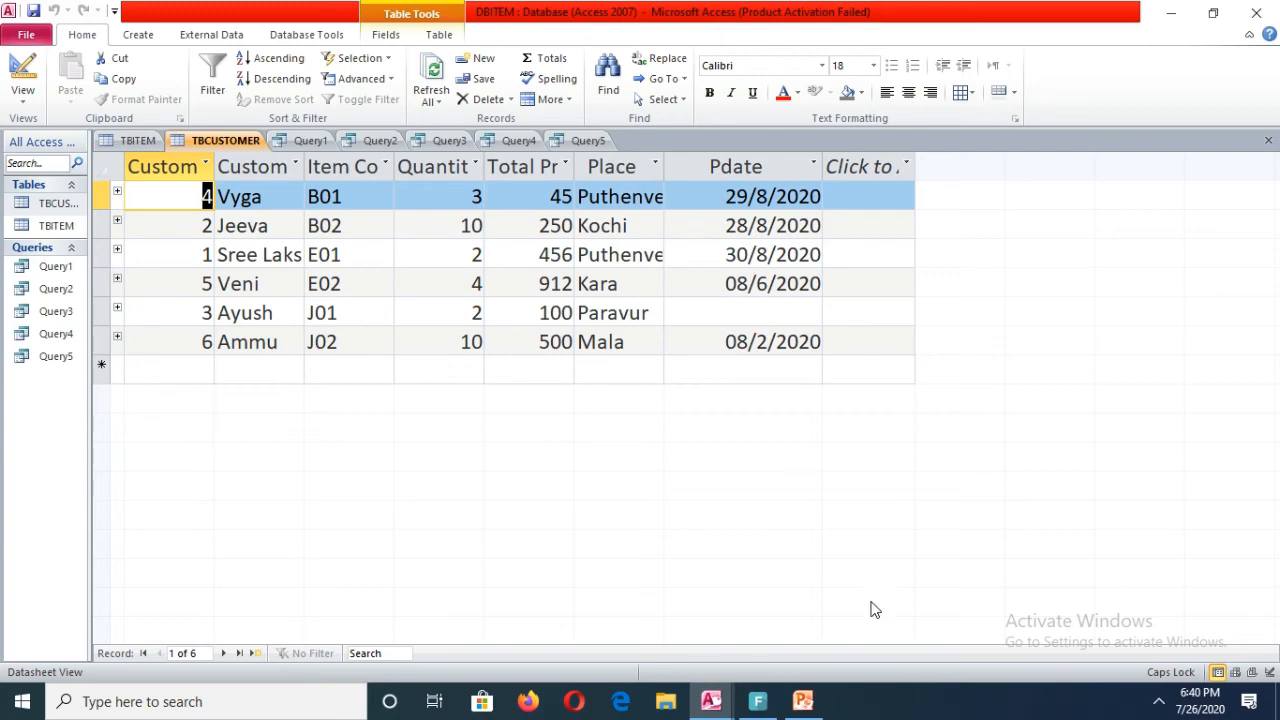
Return to the DBITEM4 database window and create a new table in Design view
mouse_move(711, 701)
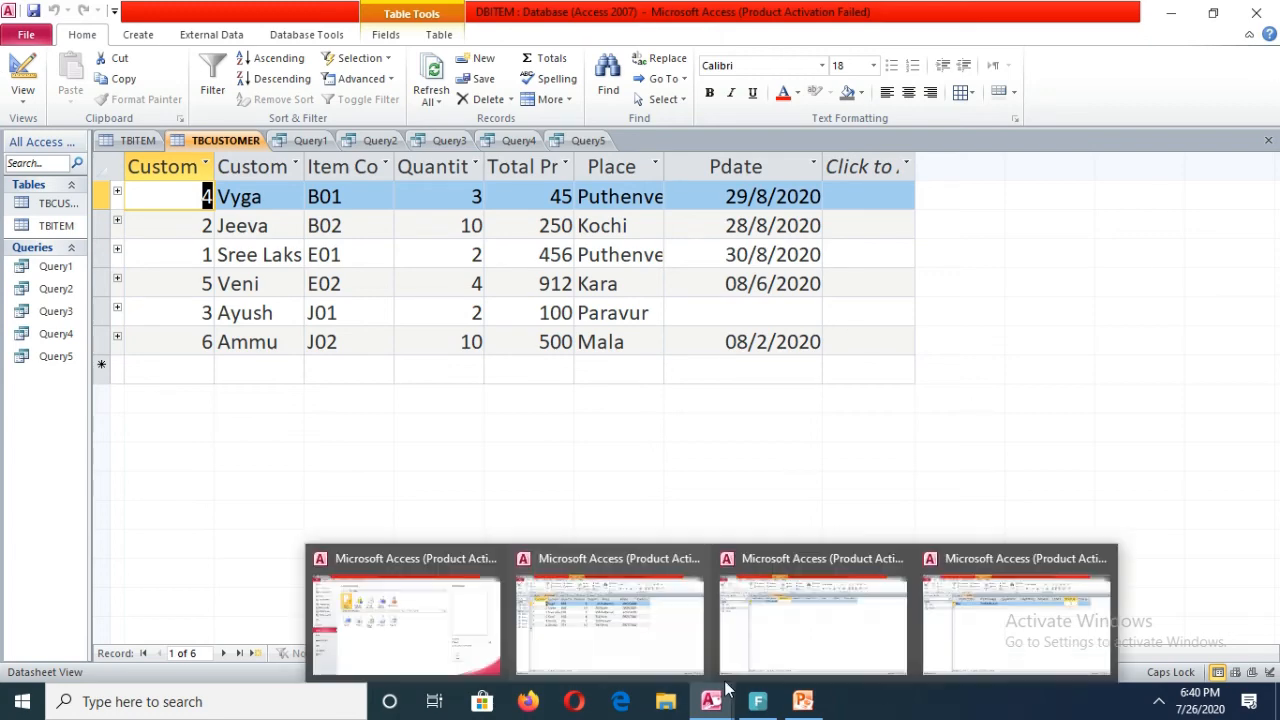
left_click(960, 642)
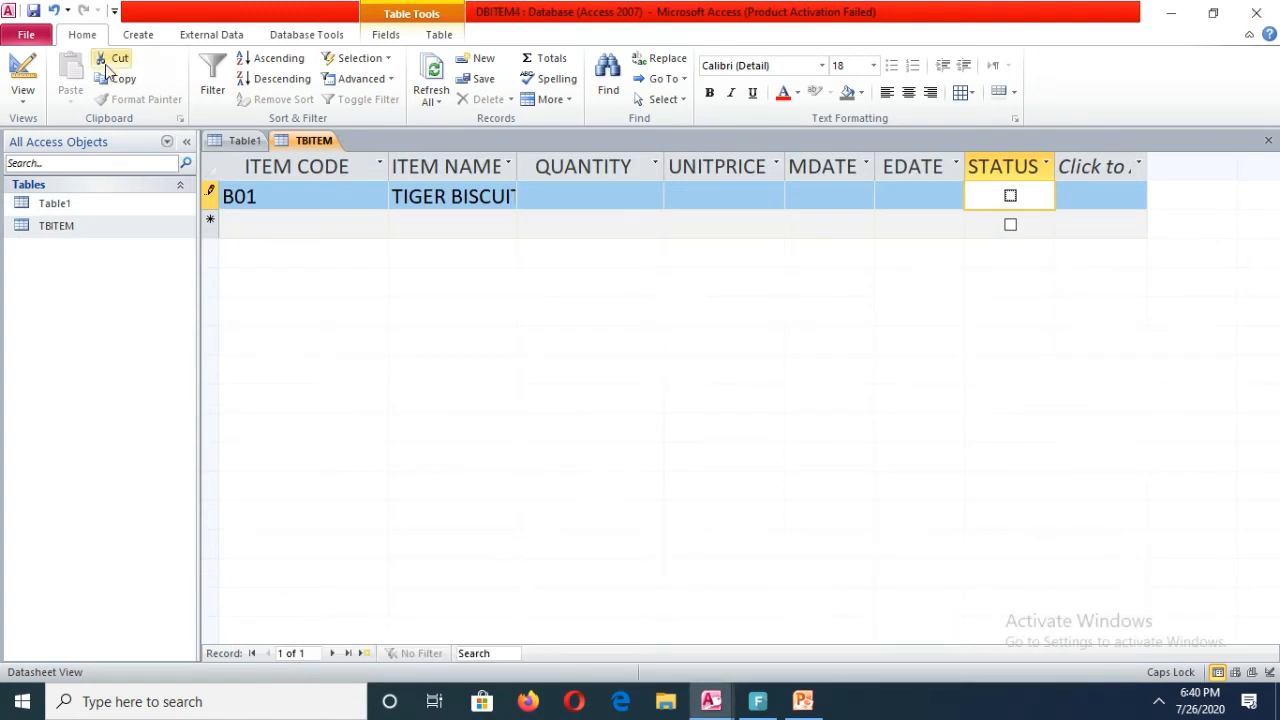
left_click(139, 36)
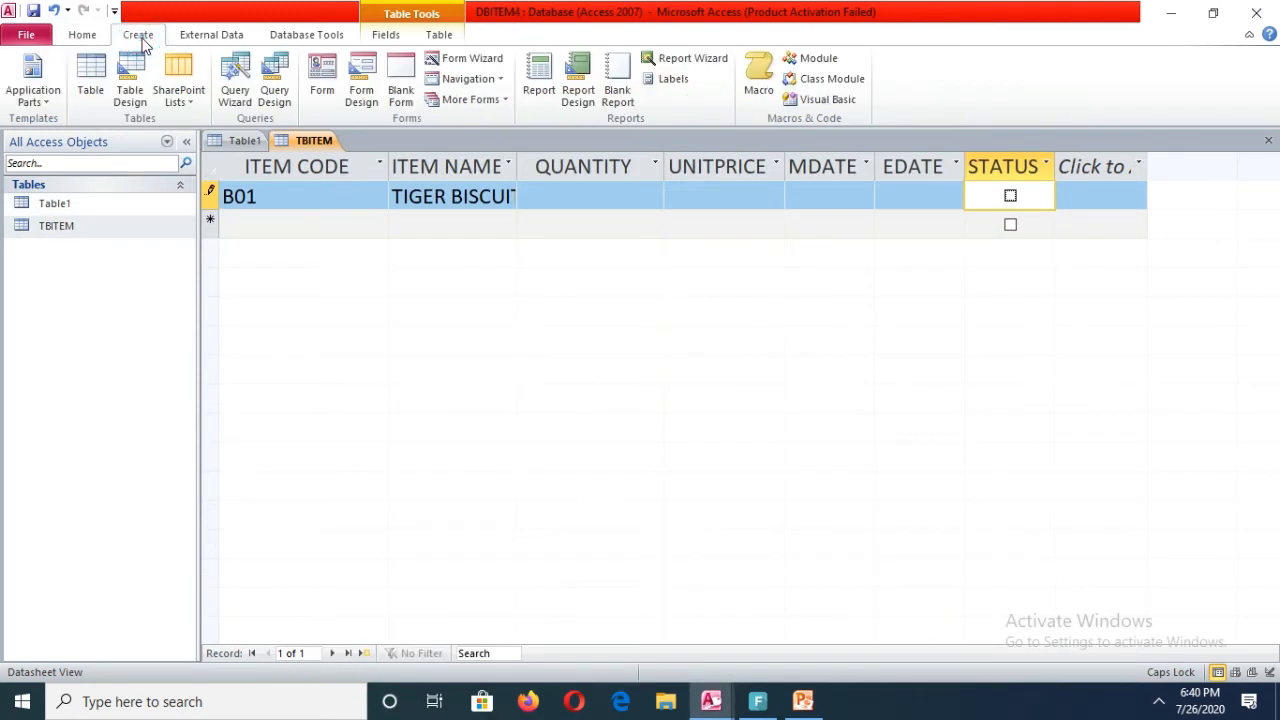
left_click(129, 95)
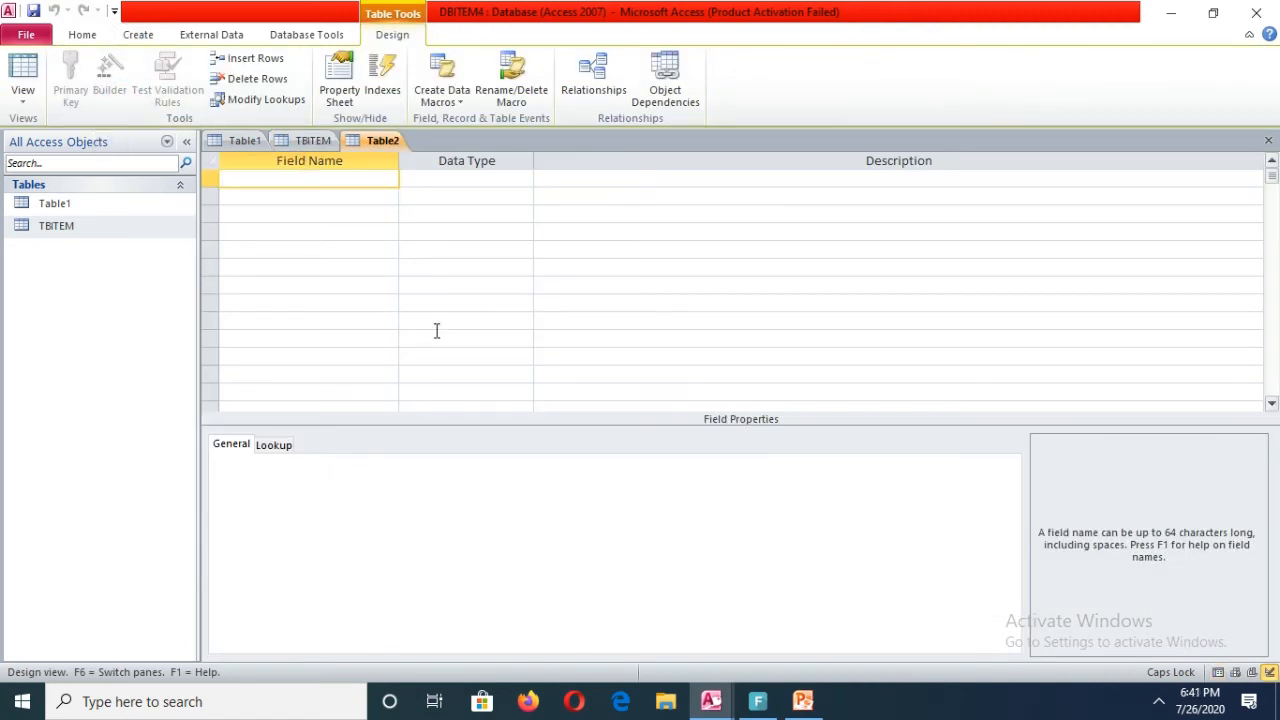
Add CUSTOMERNO as the new table's first field with the Number data type
left_click(339, 178)
type("CUSTOMERNO")
key("Tab")
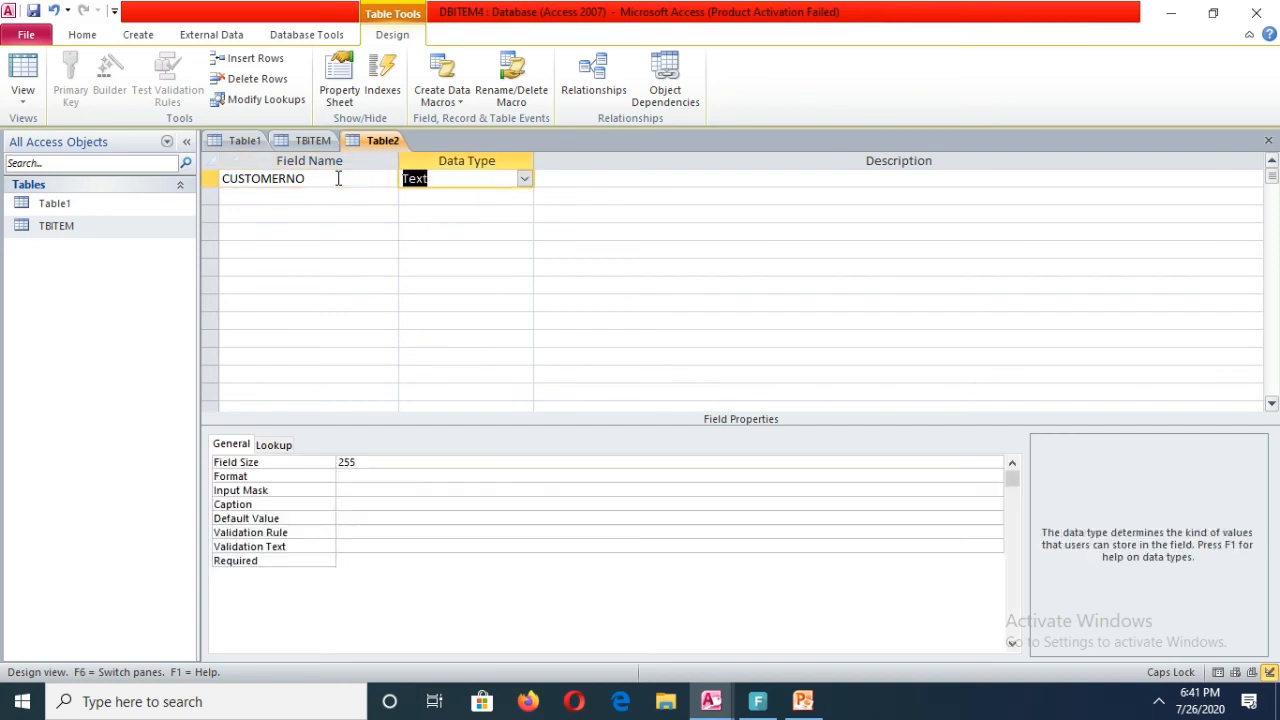
type("N")
key("Tab")
key("Tab")
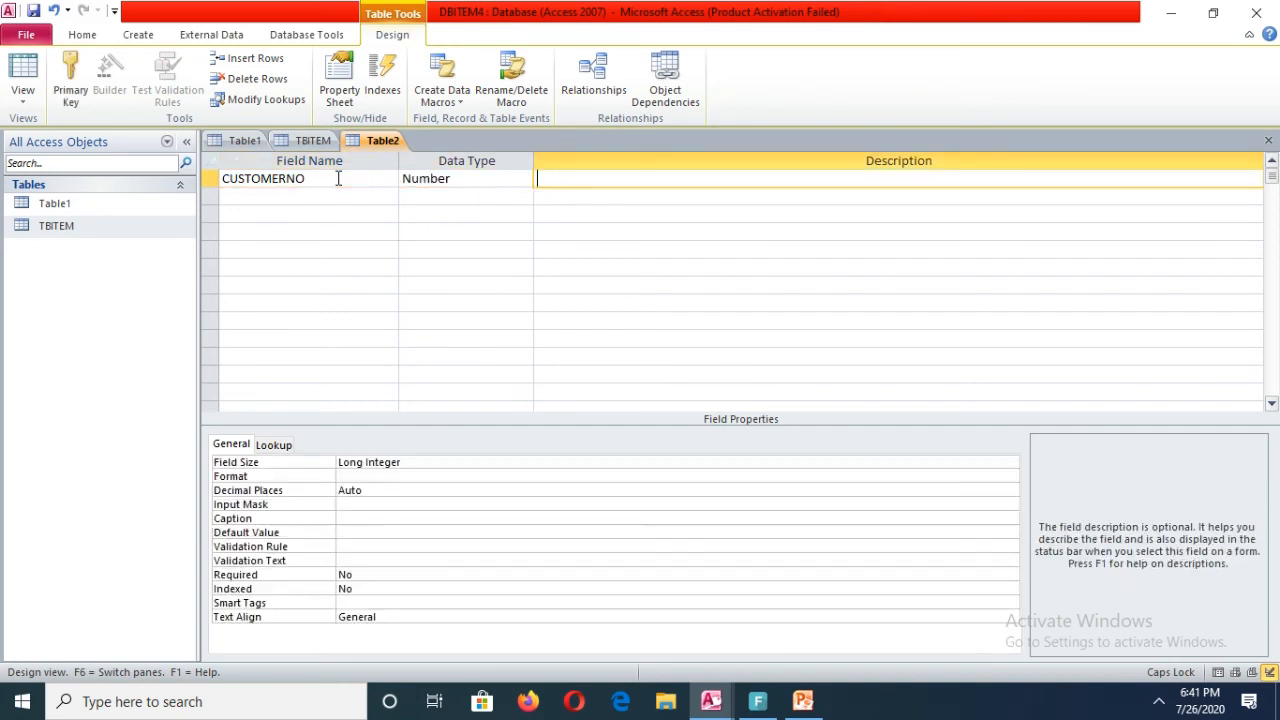
Add a CUSTOMERNAME field below CUSTOMERNO with the Text data type
type("CU")
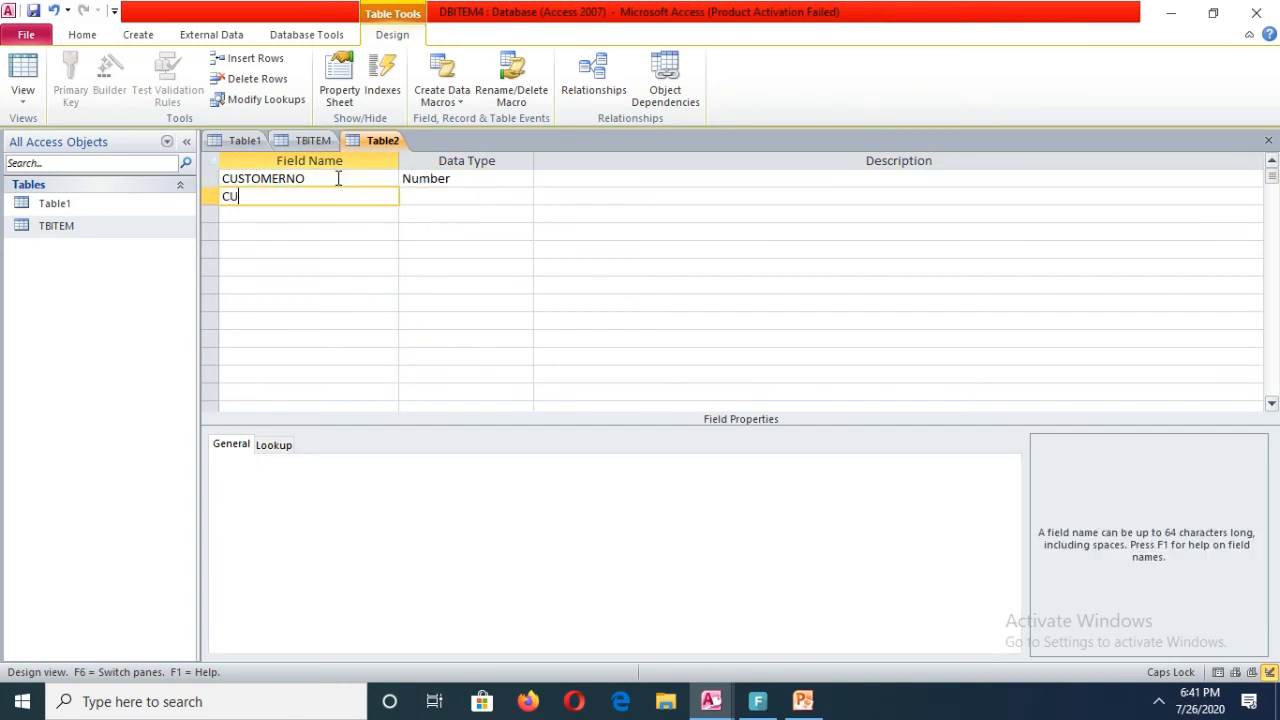
type("STOMERNAME")
key("Tab")
key("Tab")
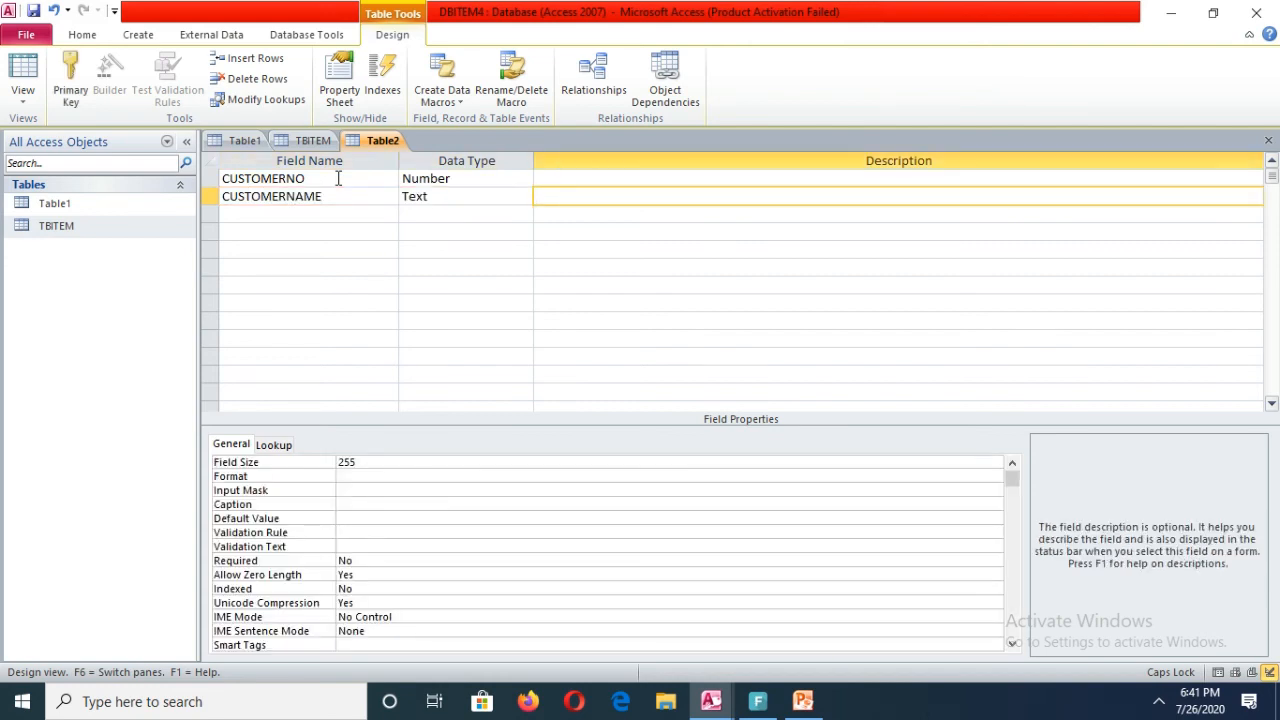
key("Tab")
Add an ITEMCODE field below CUSTOMERNAME with the Text data type
type("I")
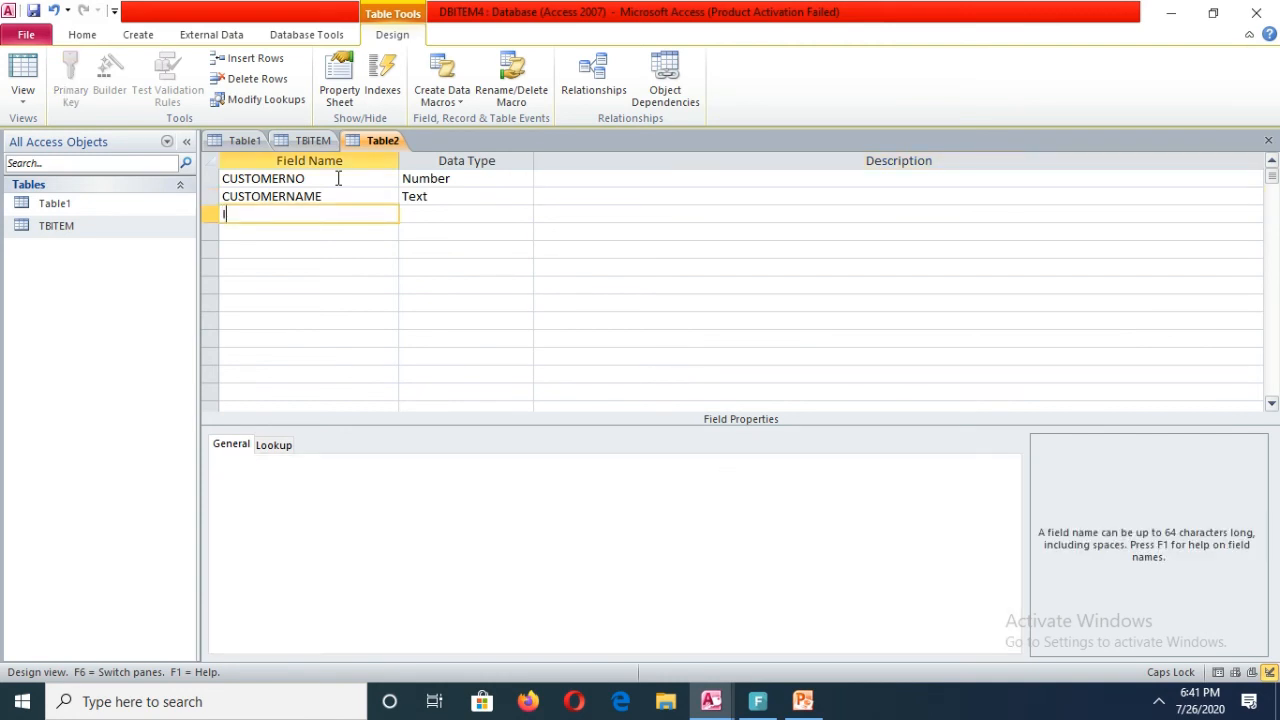
type("TEMCODE")
key("Tab")
key("Tab")
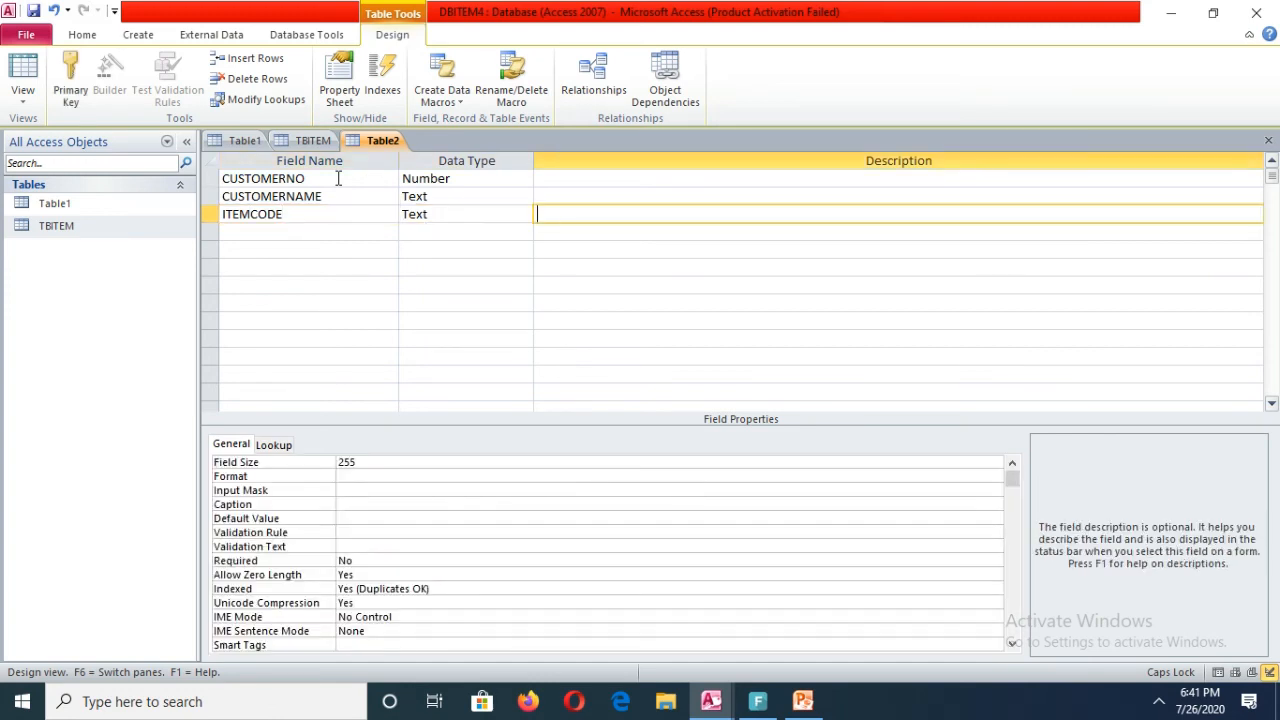
key("Tab")
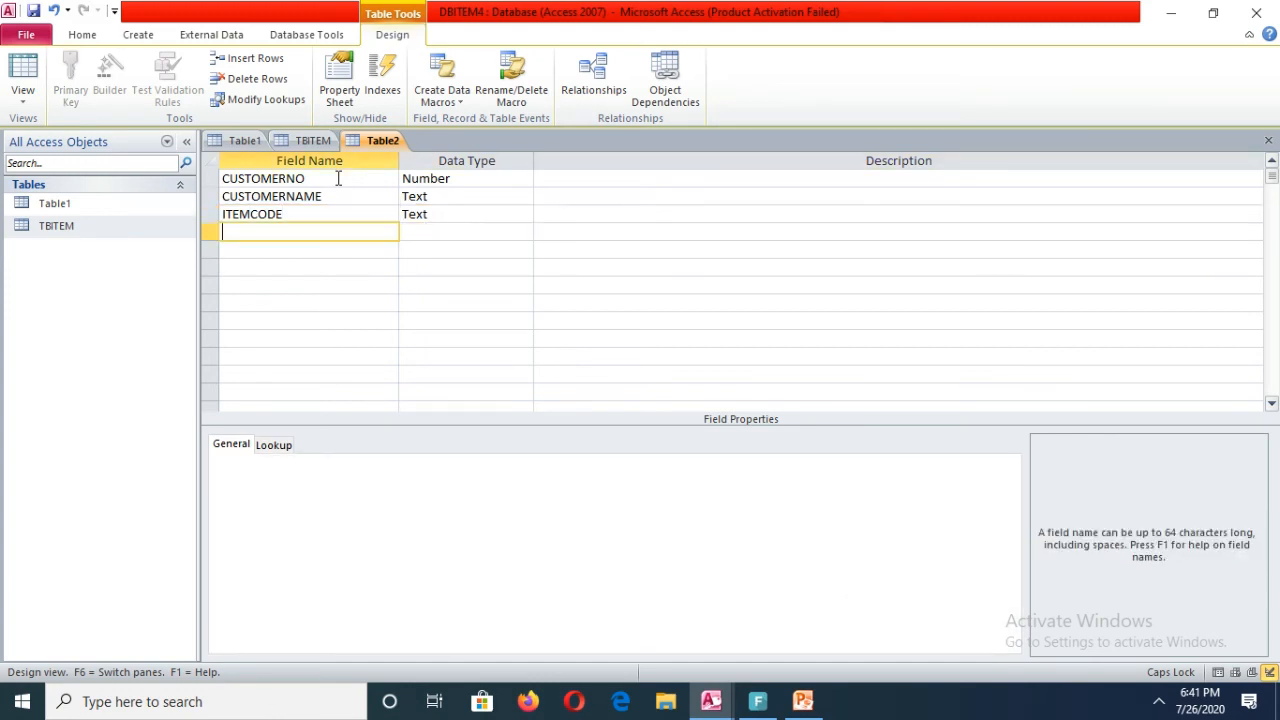
Add a TOTALPRICE field below ITEMCODE with the Number data type
type("TOTALPRICE")
key("Tab")
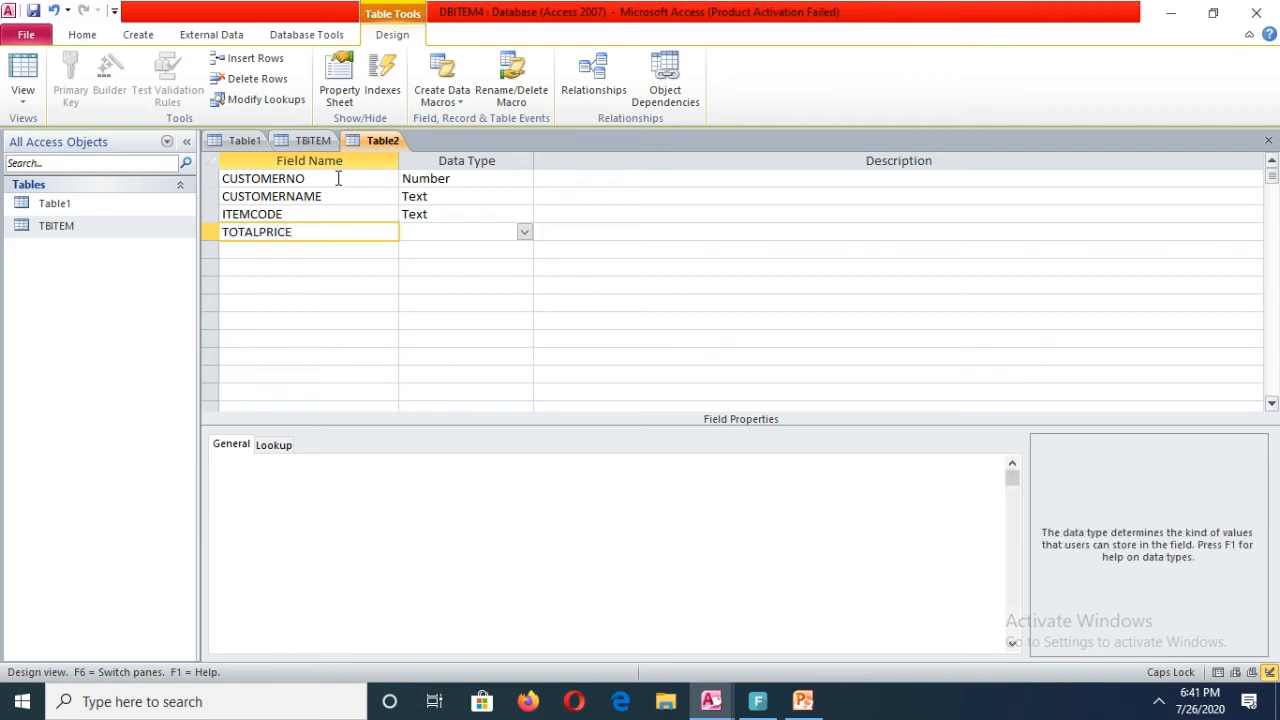
type("Number")
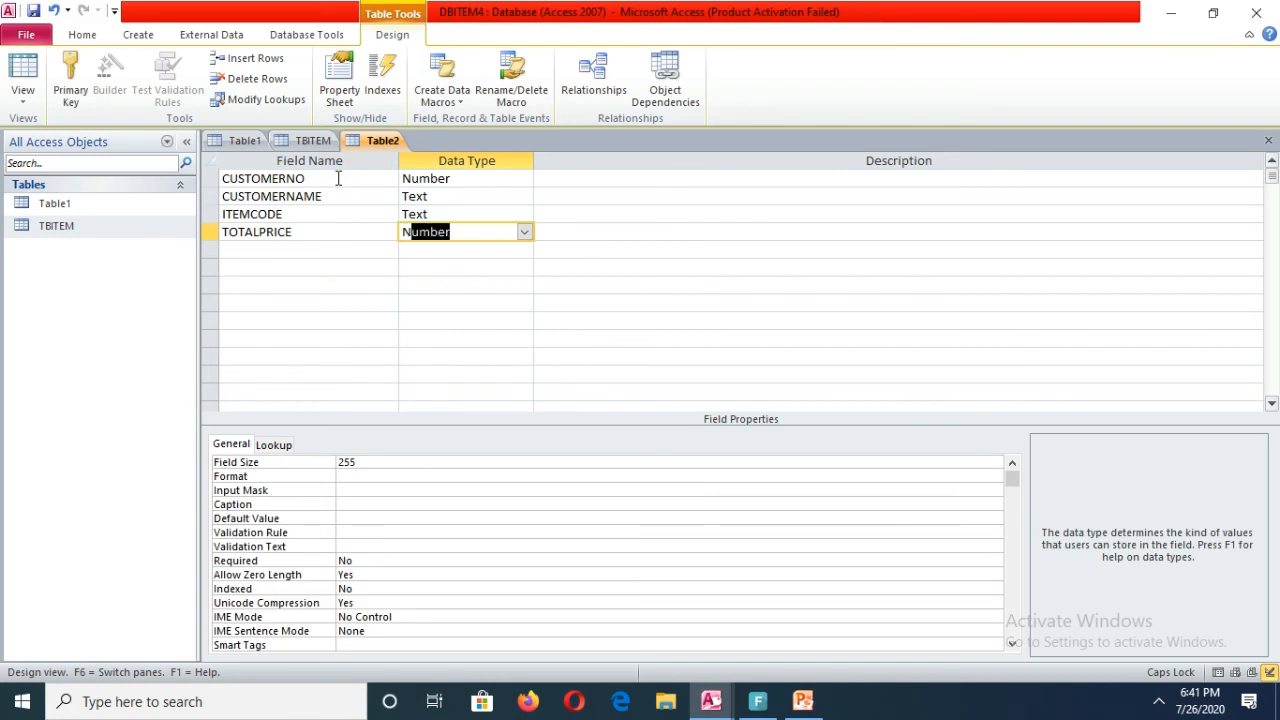
key("Tab")
key("Tab")
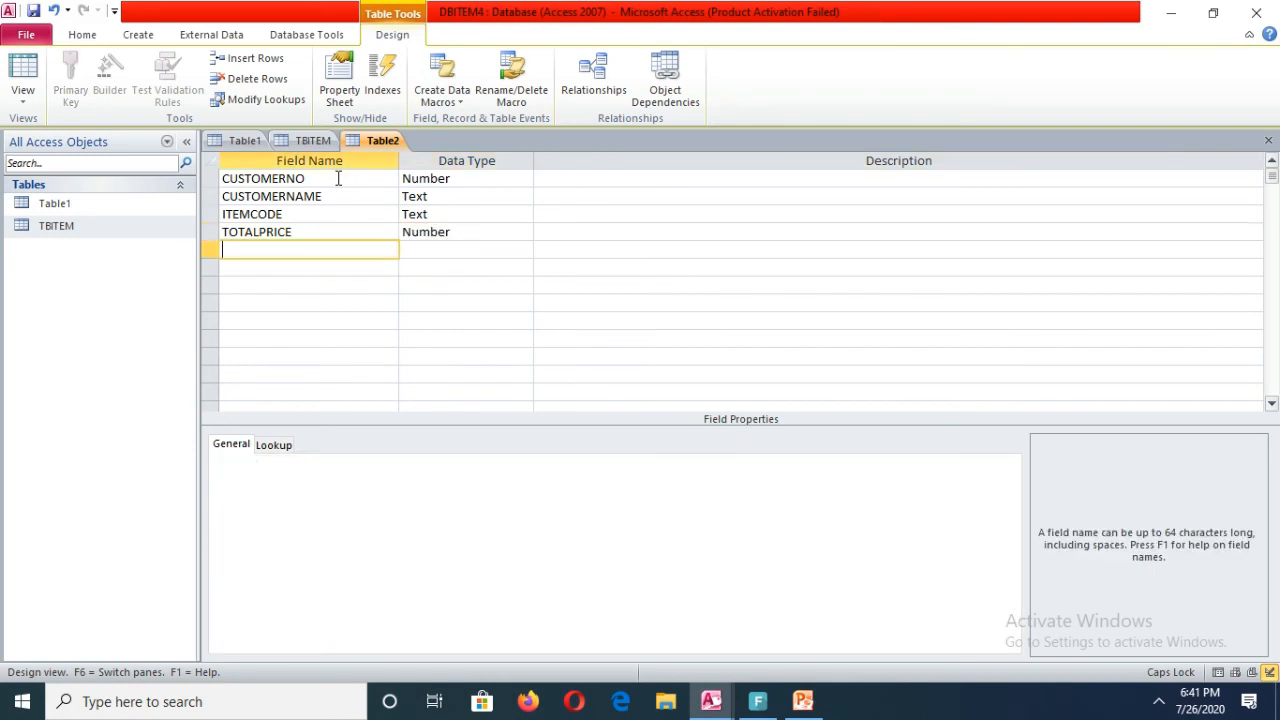
type("PDATE")
key("BackSpace")
key("BackSpace")
key("BackSpace")
key("BackSpace")
key("BackSpace")
Begin the field name below TOTALPRICE with P and check the TBCUSTOMER table layout on slide 2 in PowerPoint
type("P")
left_click(803, 701)
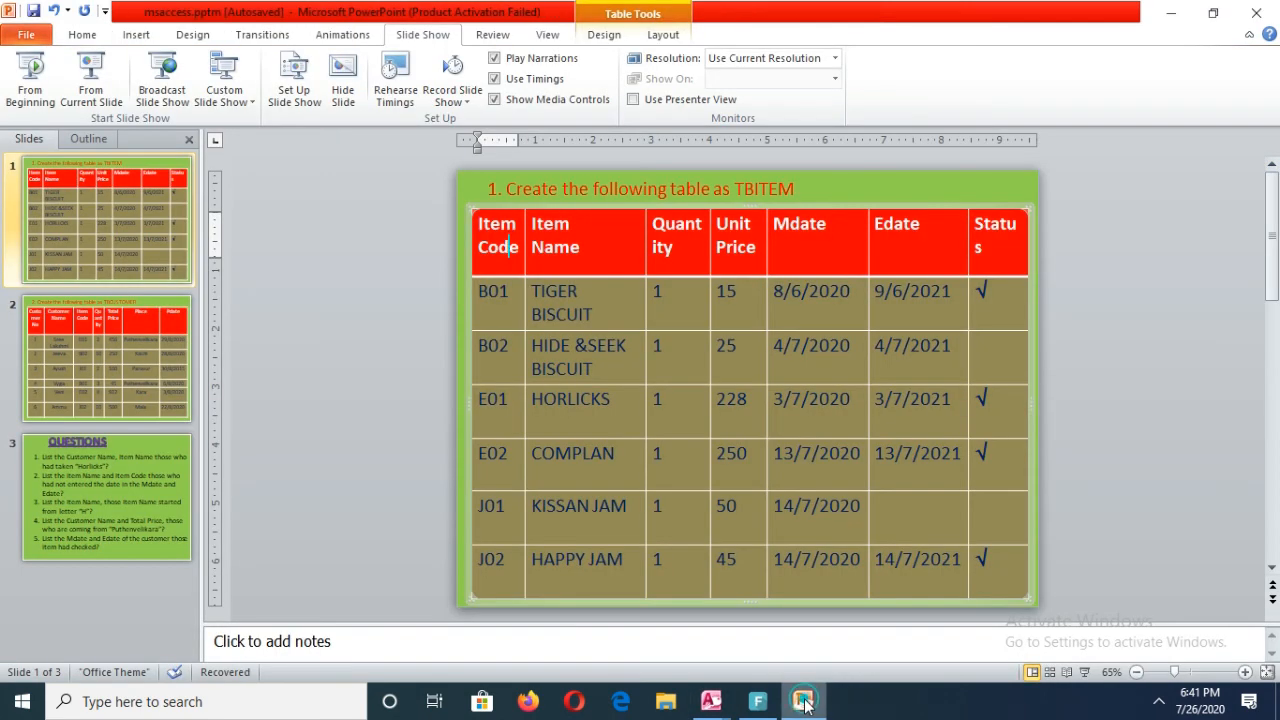
left_click(107, 367)
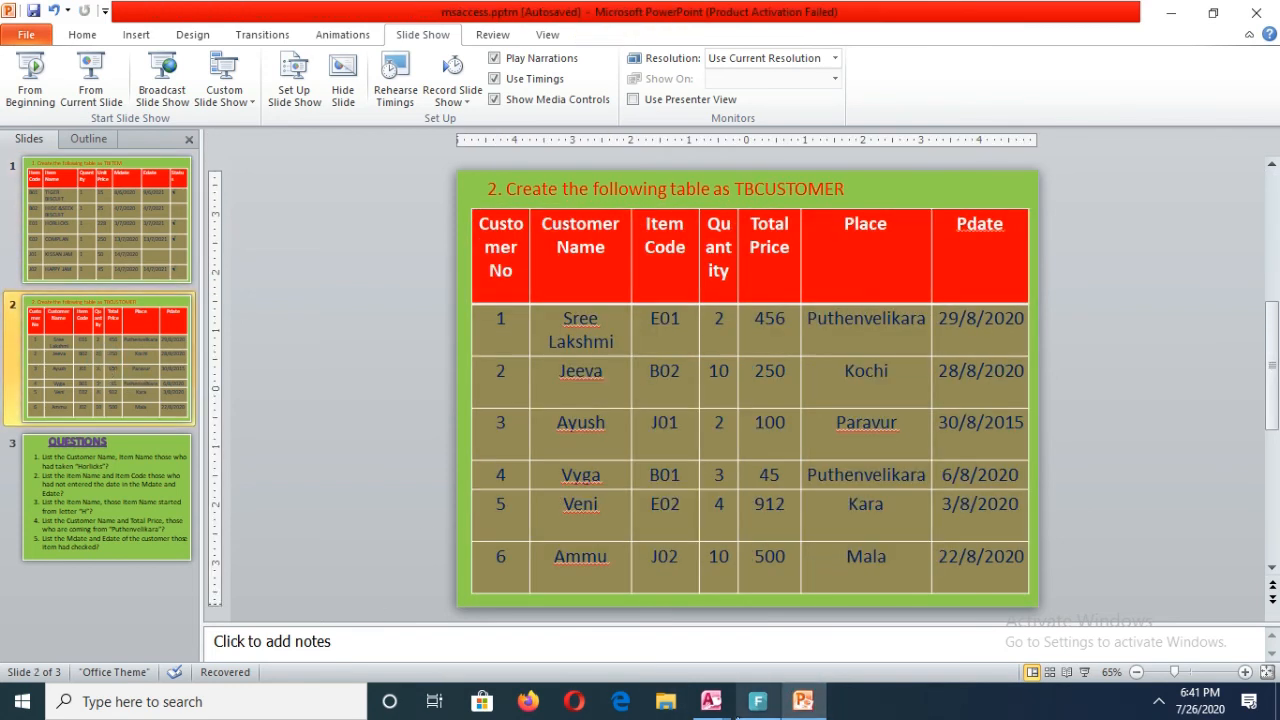
mouse_move(813, 705)
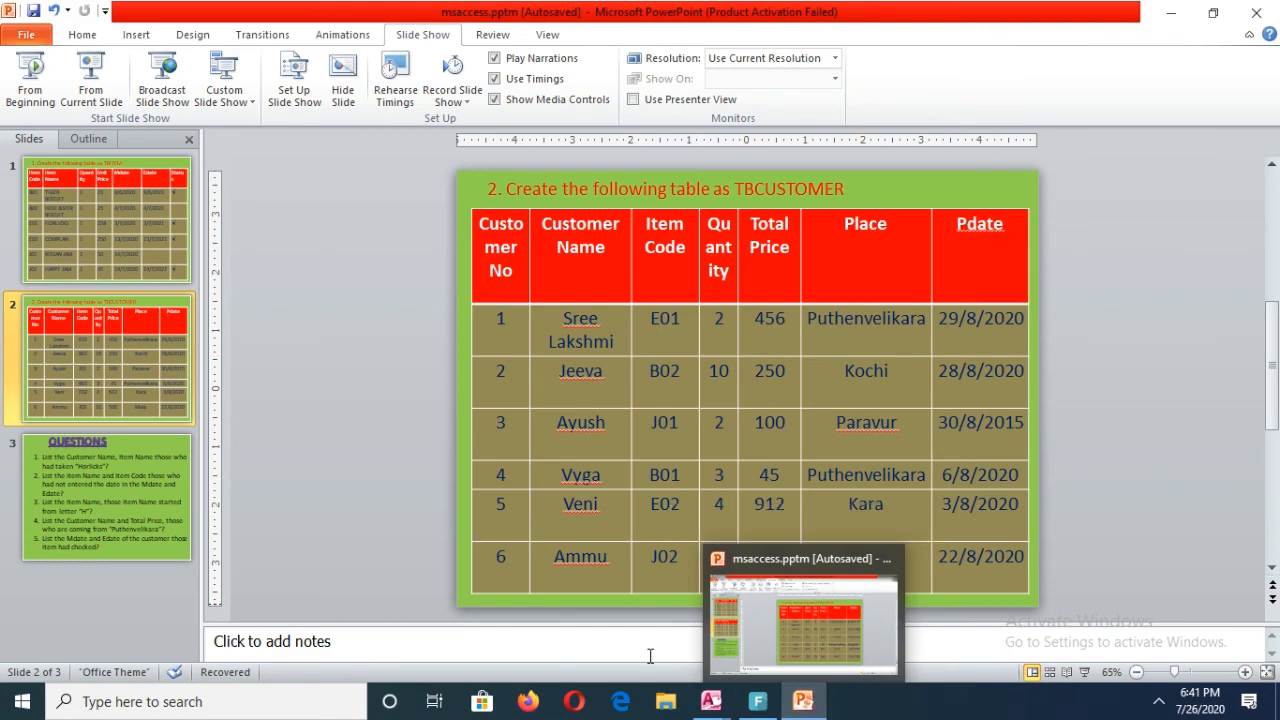
mouse_move(703, 708)
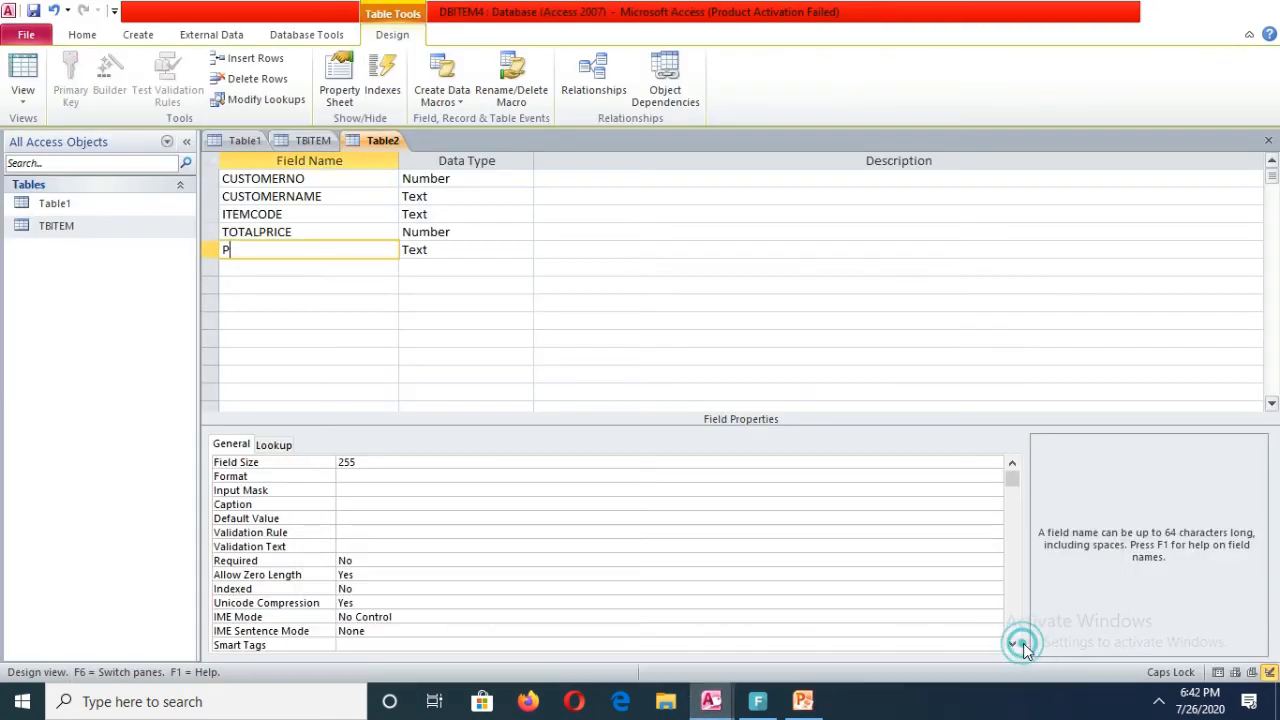
left_click(1022, 645)
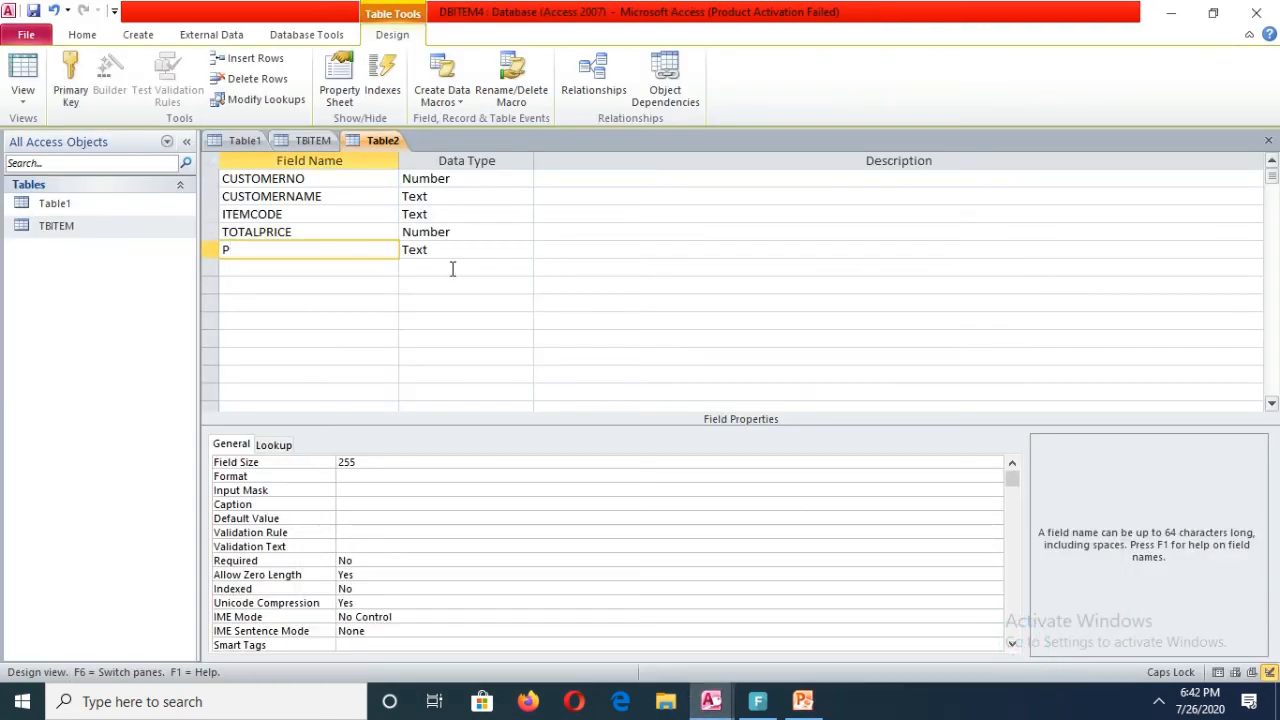
Insert a row above ITEMCODE and define it as a QUANTITY field with the Number data type
left_click(222, 214)
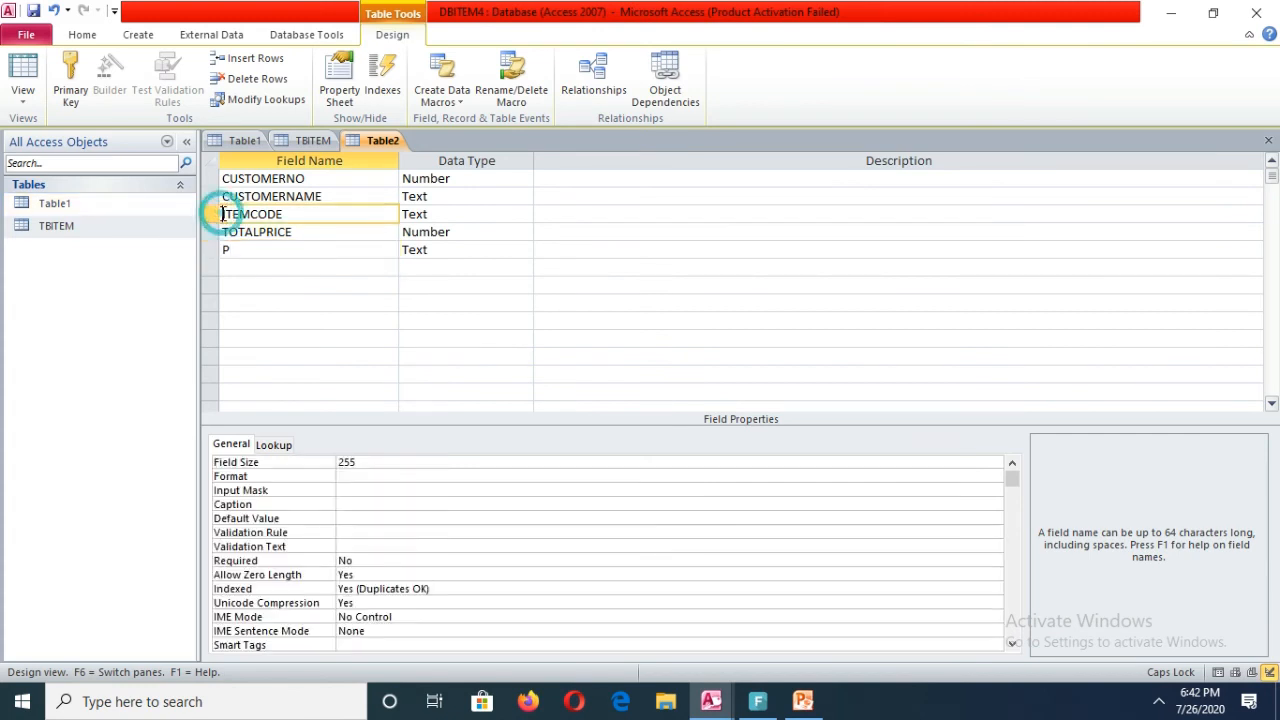
left_click(222, 214)
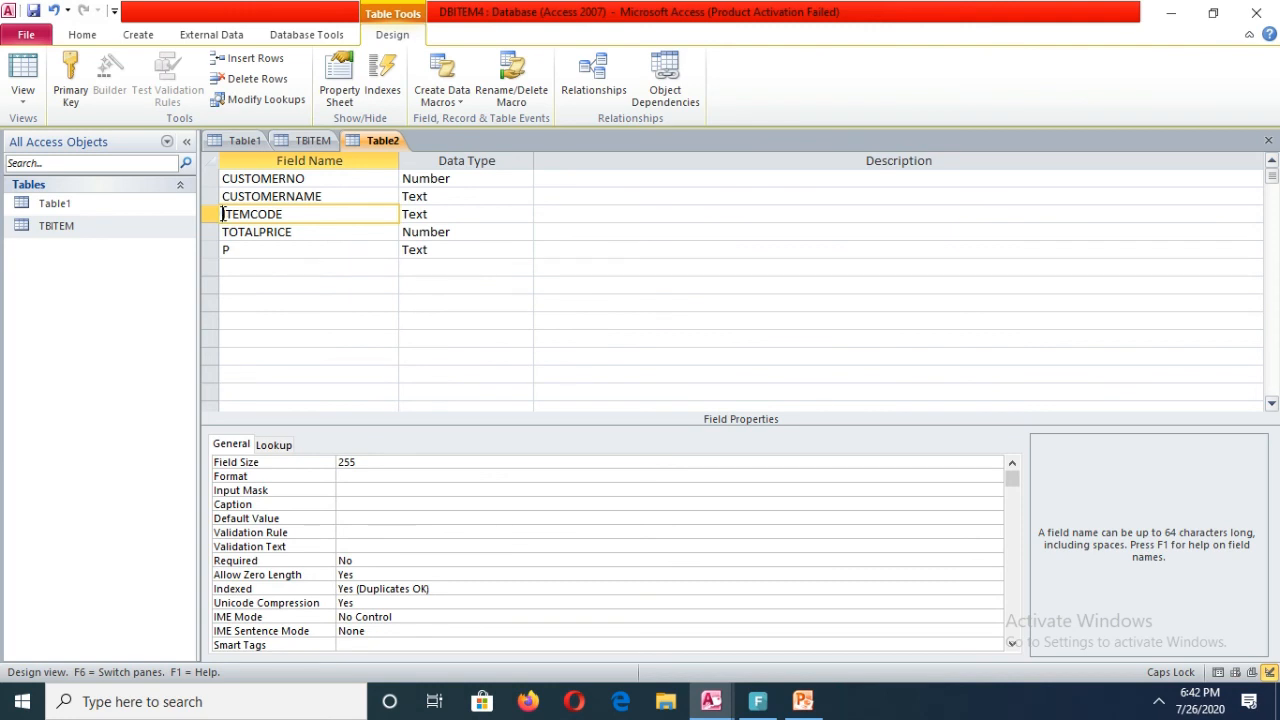
right_click(222, 214)
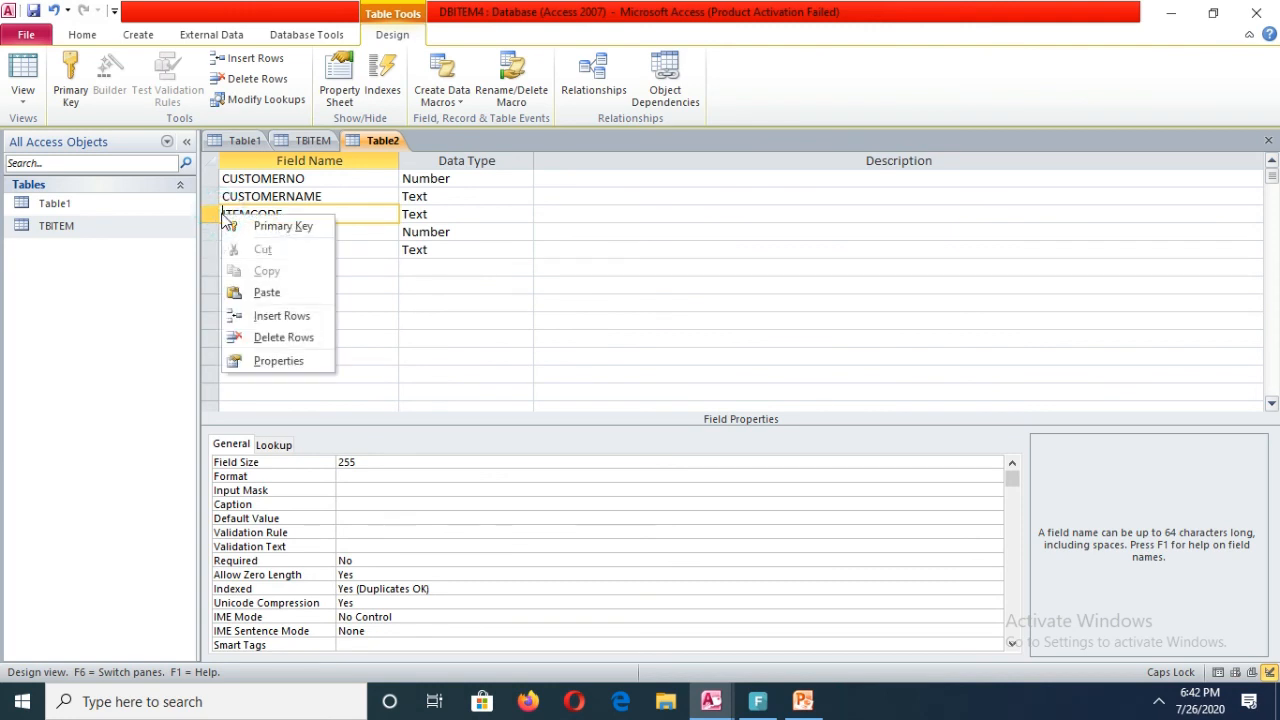
left_click(283, 318)
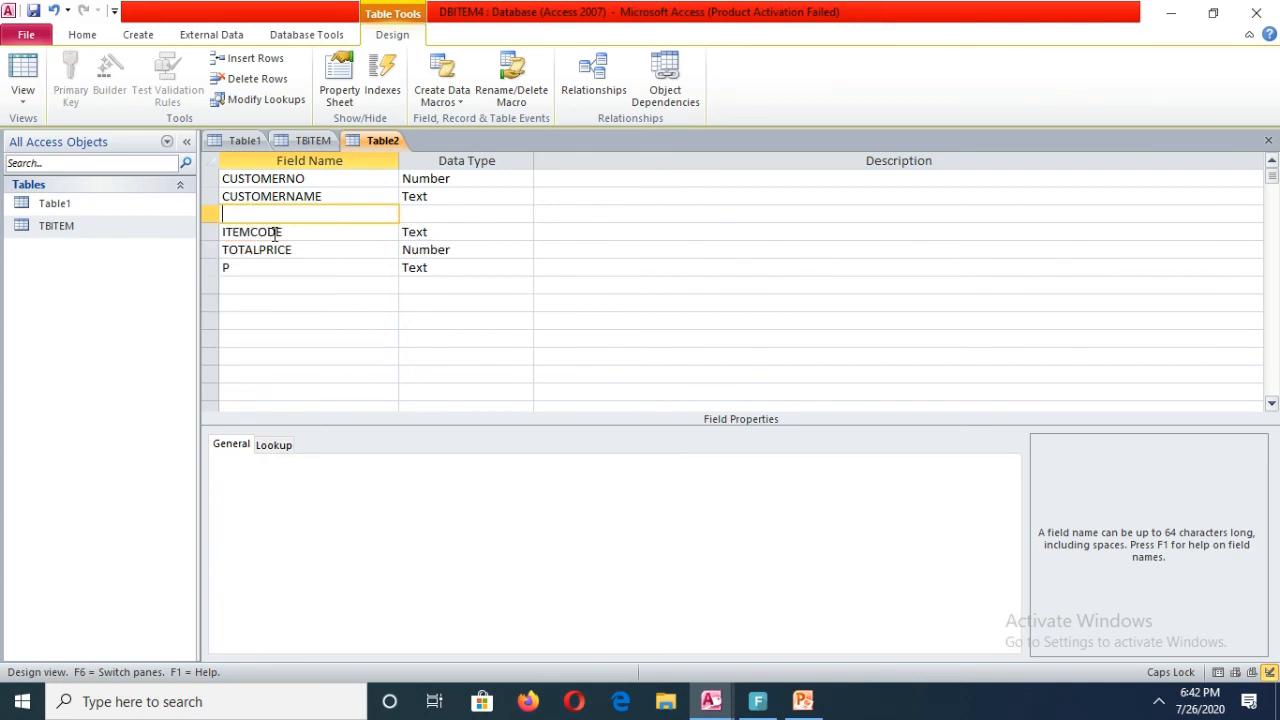
type("QUANTITY")
key("Tab")
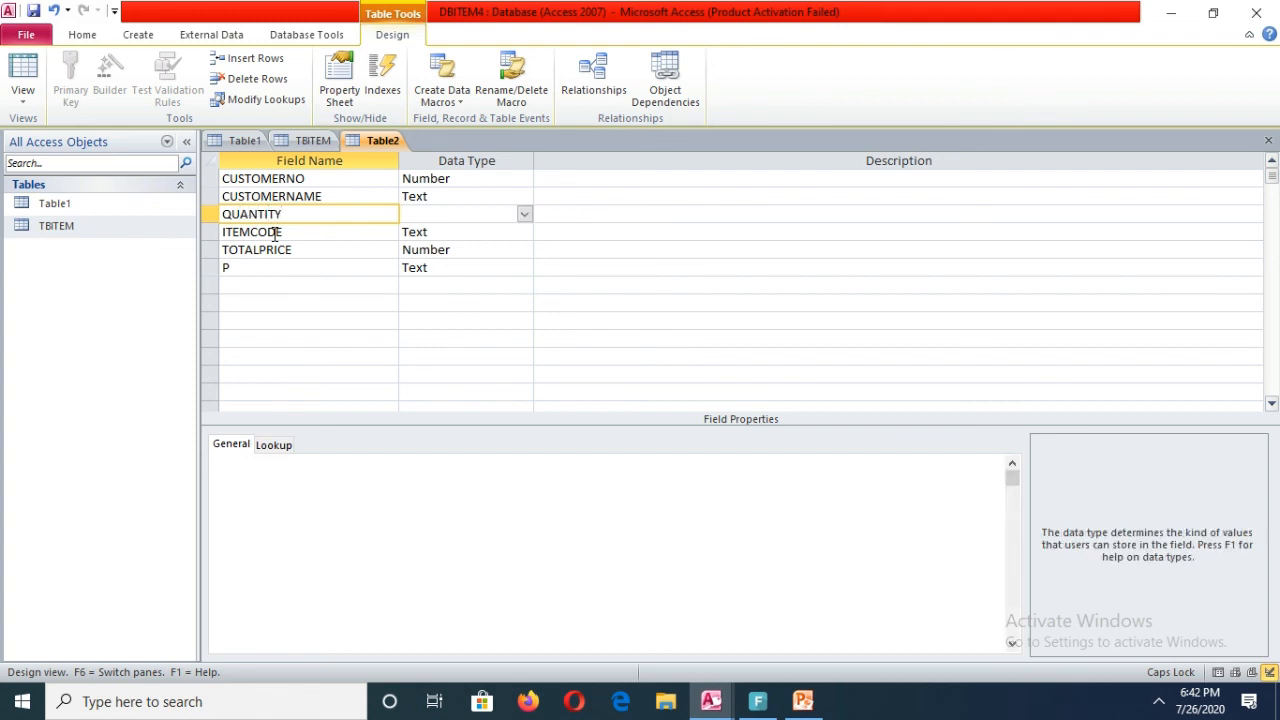
type("Number")
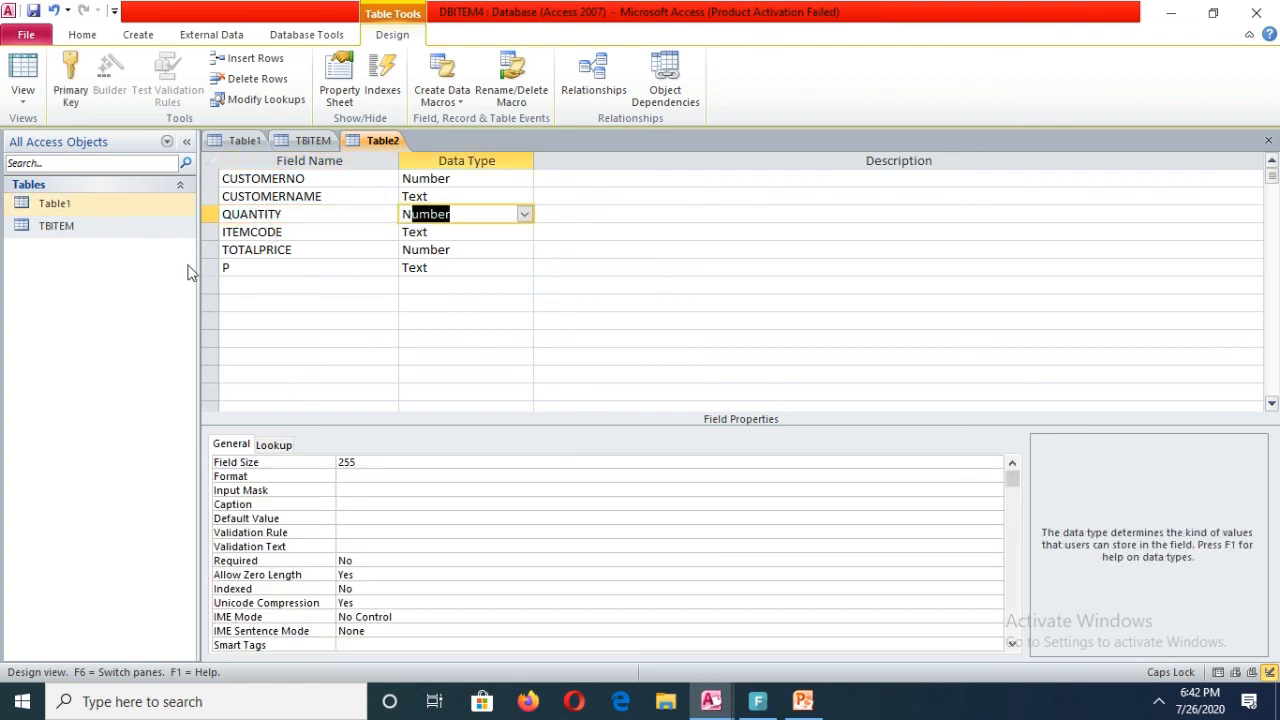
Complete the last field name as PLACE and add a PDATE field below it with the Date/Time data type and format DD/M/YYYY
left_click(251, 267)
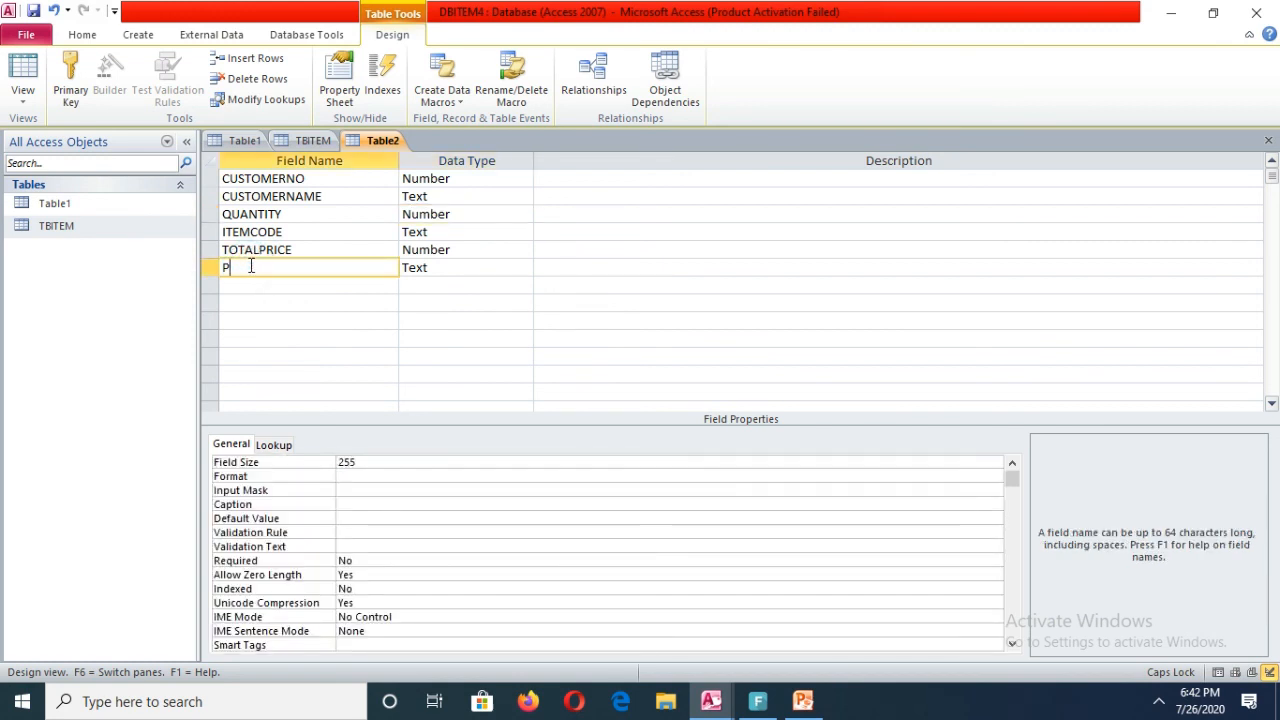
type("LACE")
left_click(295, 288)
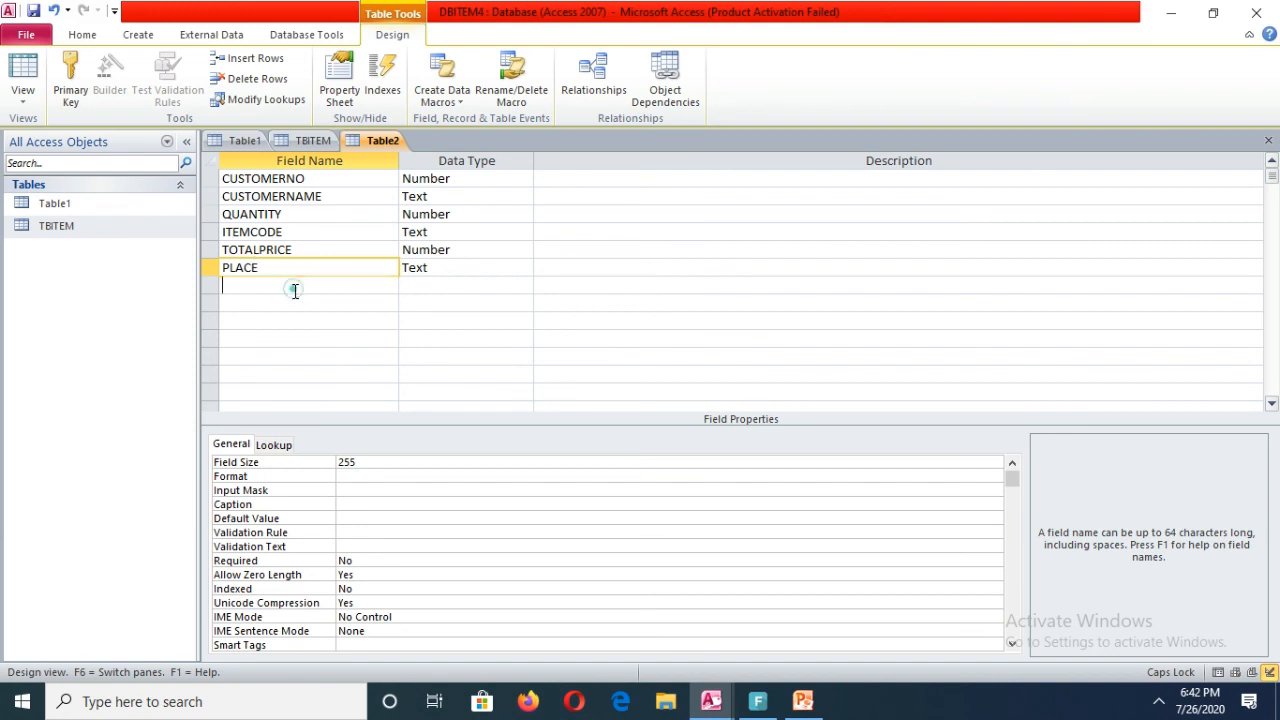
type("PDA")
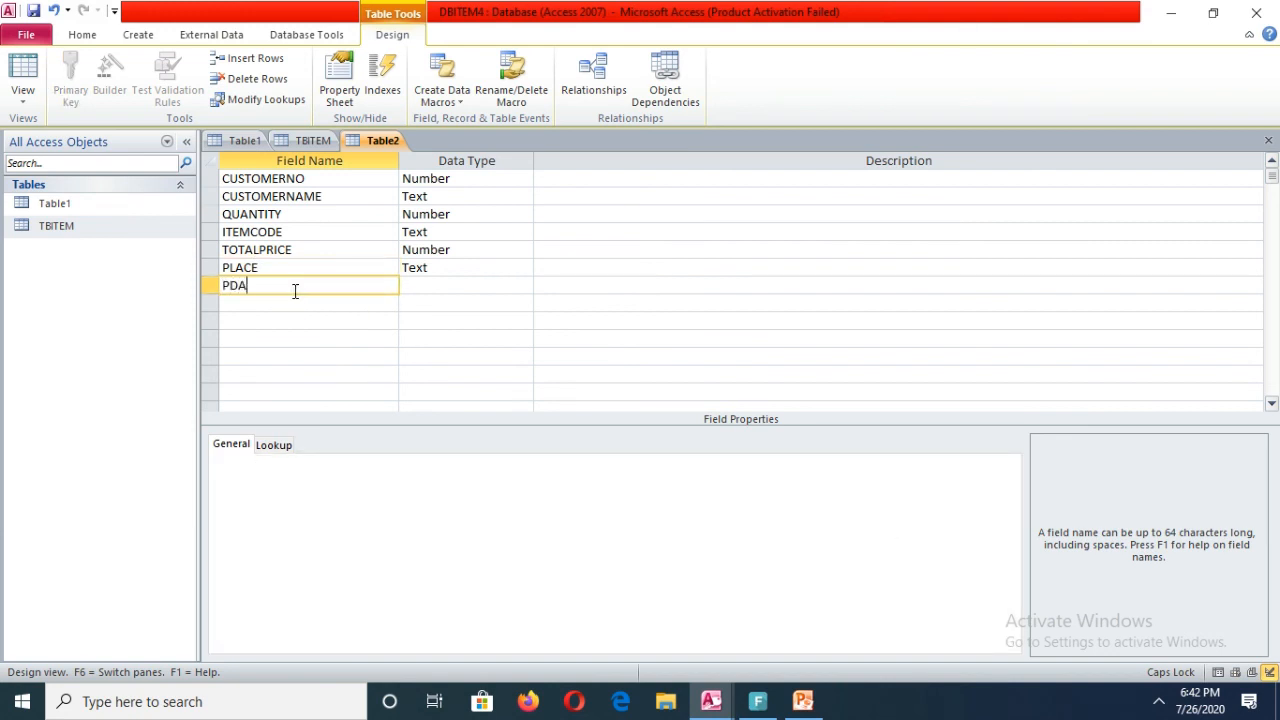
type("TE")
key("Tab")
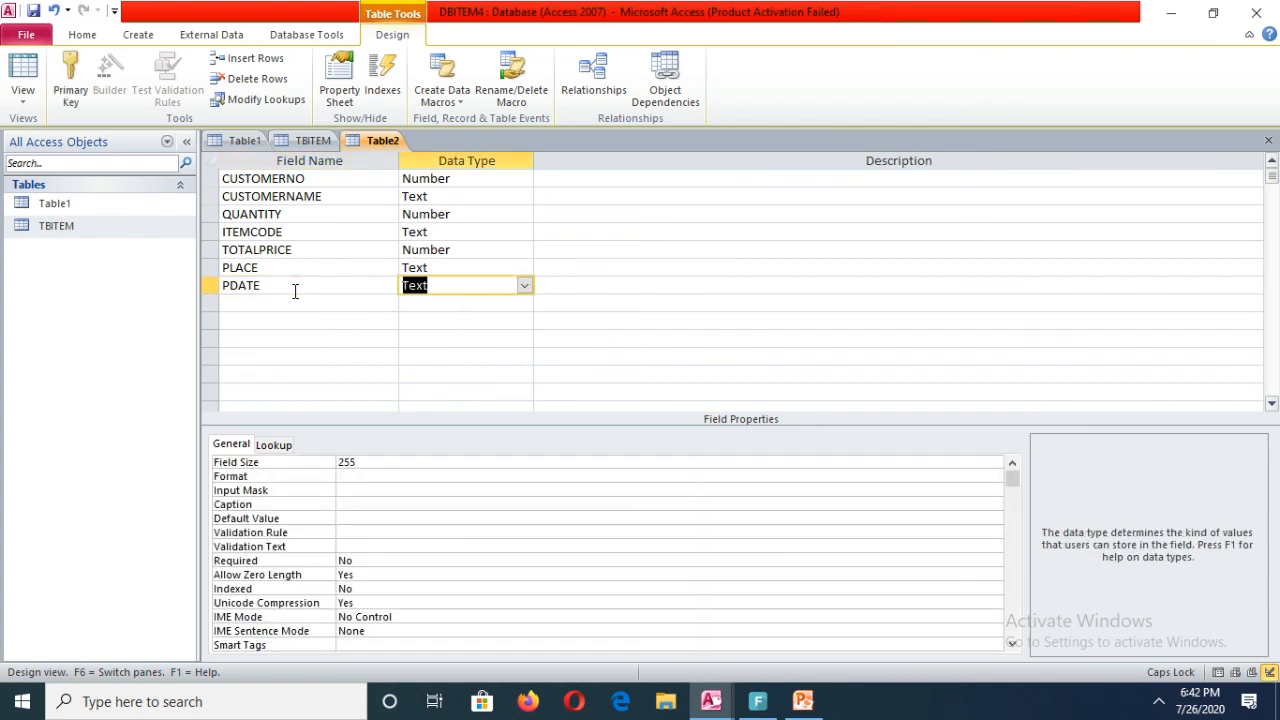
type("d")
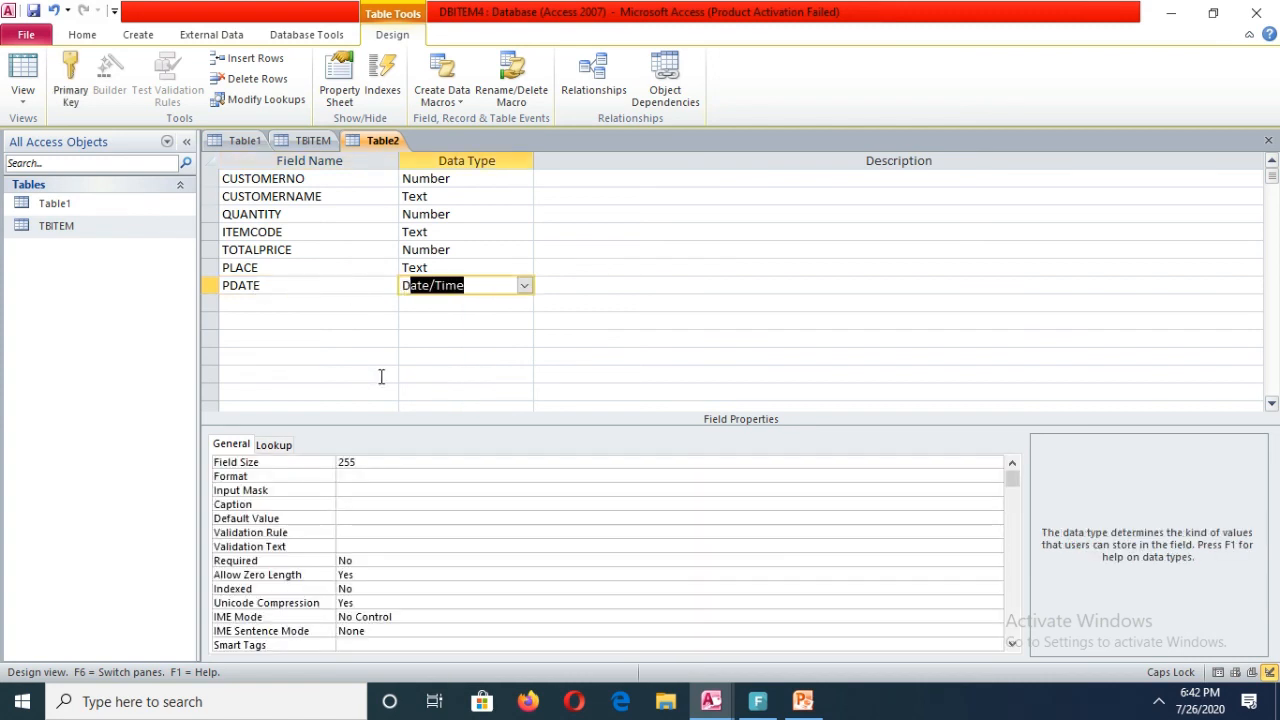
left_click(377, 460)
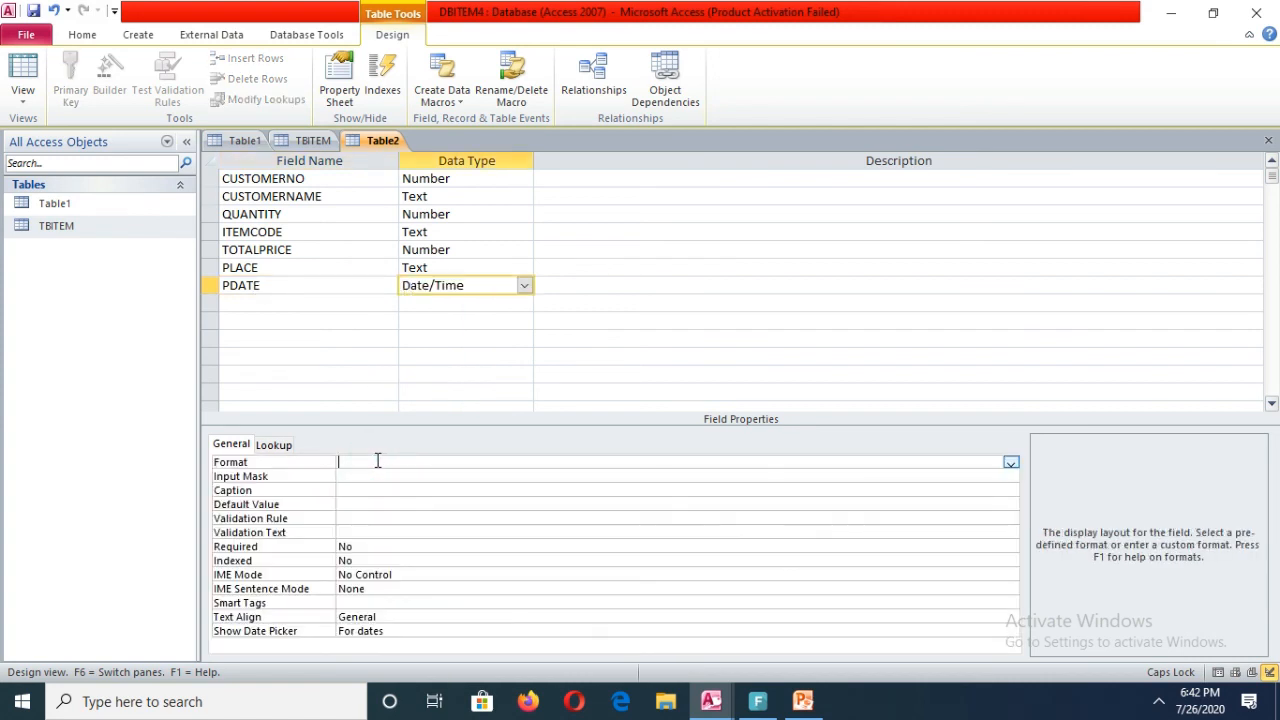
type("DD/M/YYYY")
Set ITEMCODE as the primary key of the new table
left_click(212, 233)
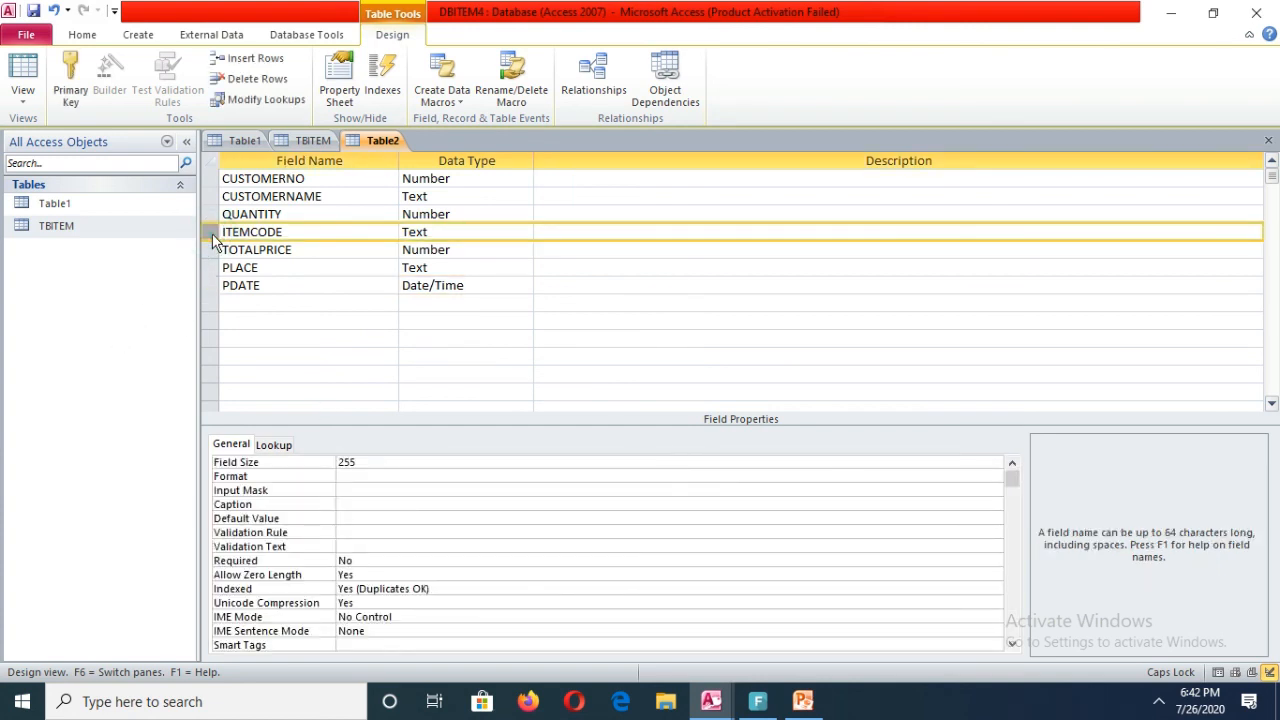
right_click(212, 238)
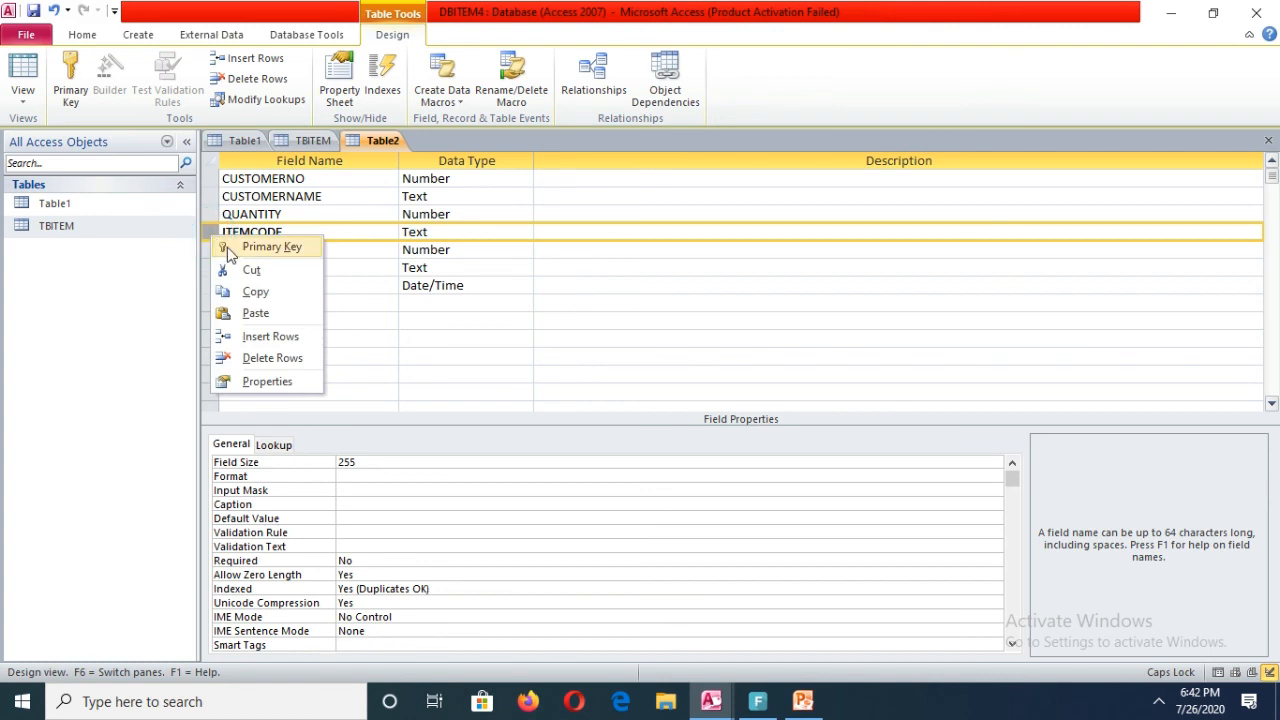
left_click(265, 247)
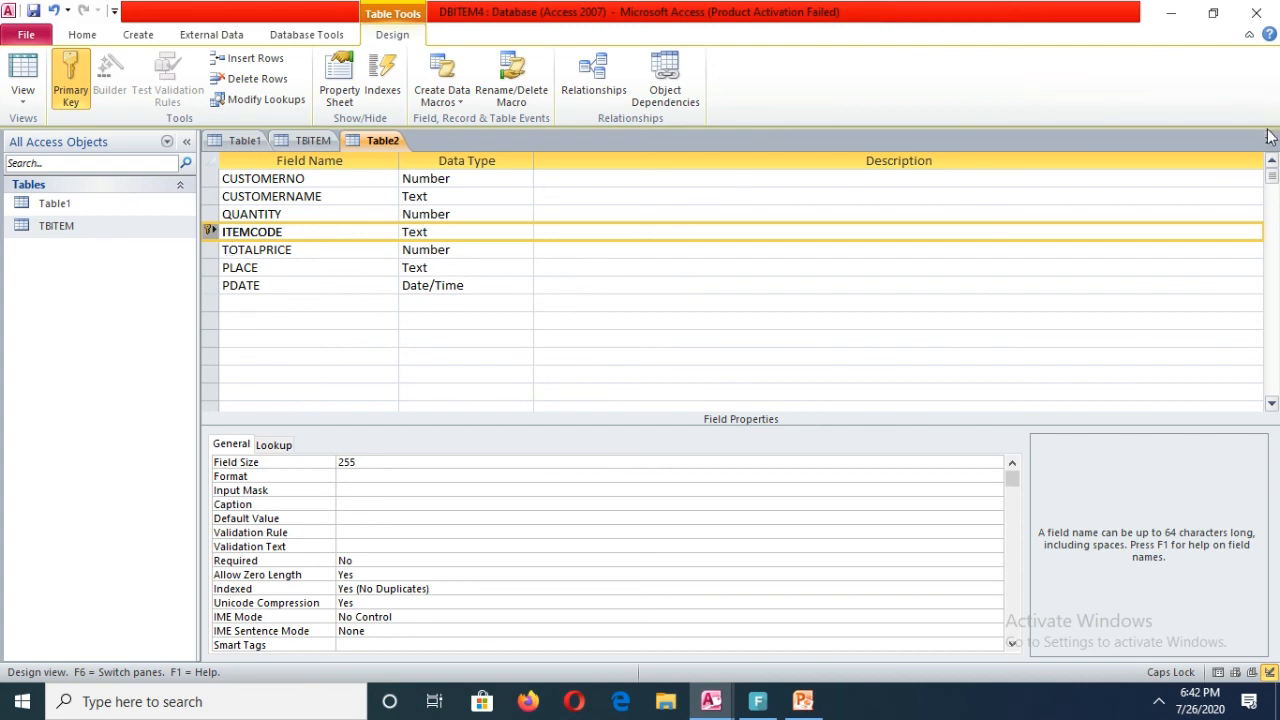
Close the new table's design and save it under the name TBCUSTOMER
left_click(1268, 141)
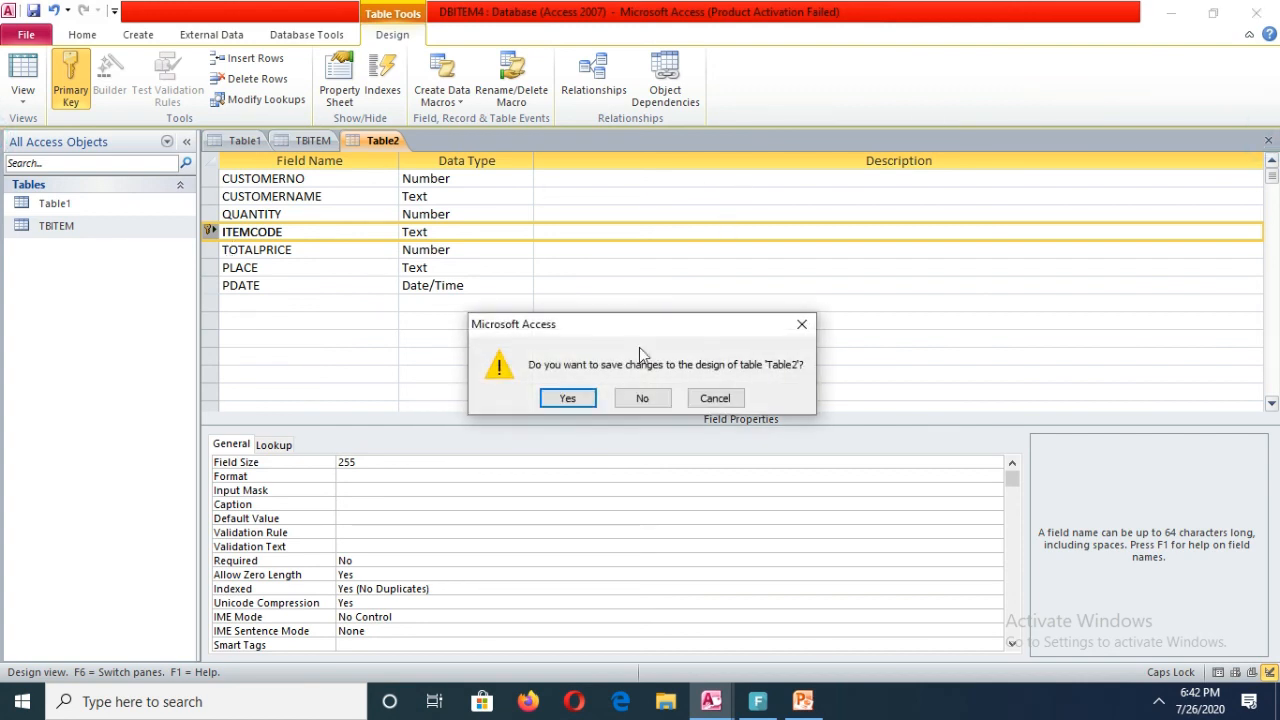
left_click(547, 399)
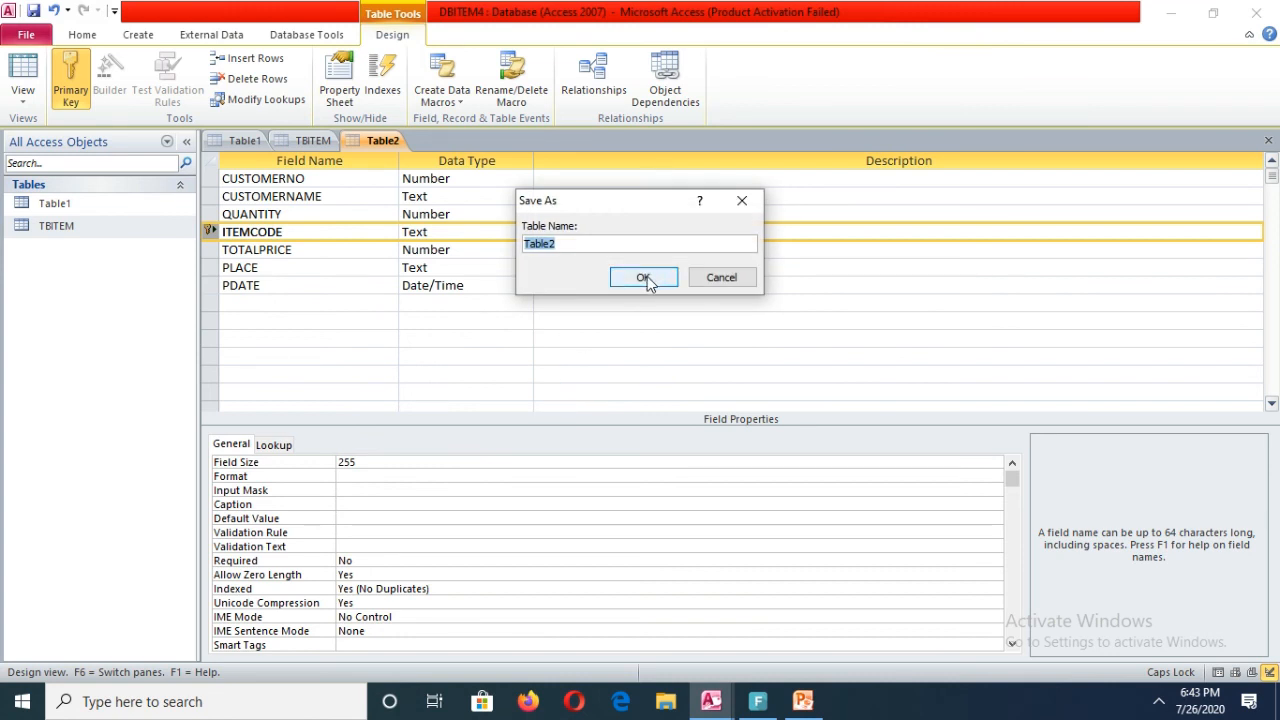
type("TBCUSTOMER")
left_click(641, 292)
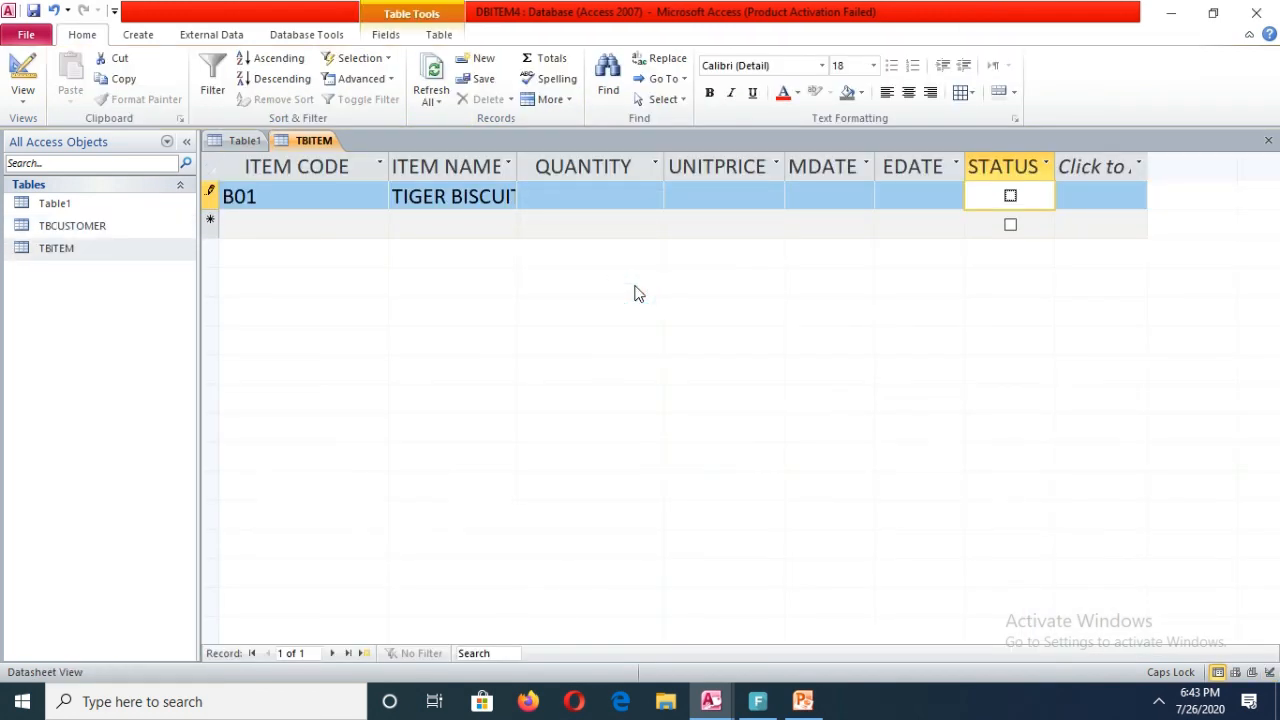
Set the TBCUSTOMER datasheet's font size to 18 and widen its CUSTOMERNO and CUSTOMERNAME columns to fit their headings
left_click(120, 228)
double_click(120, 227)
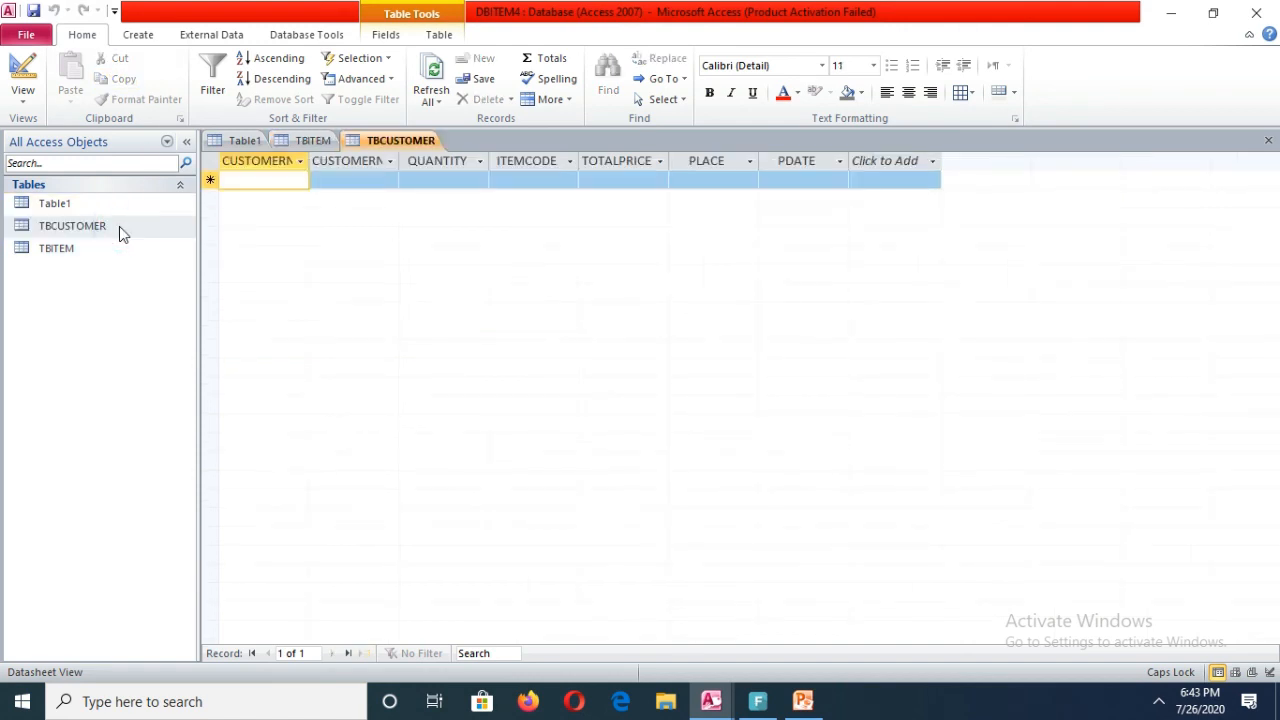
left_click(872, 66)
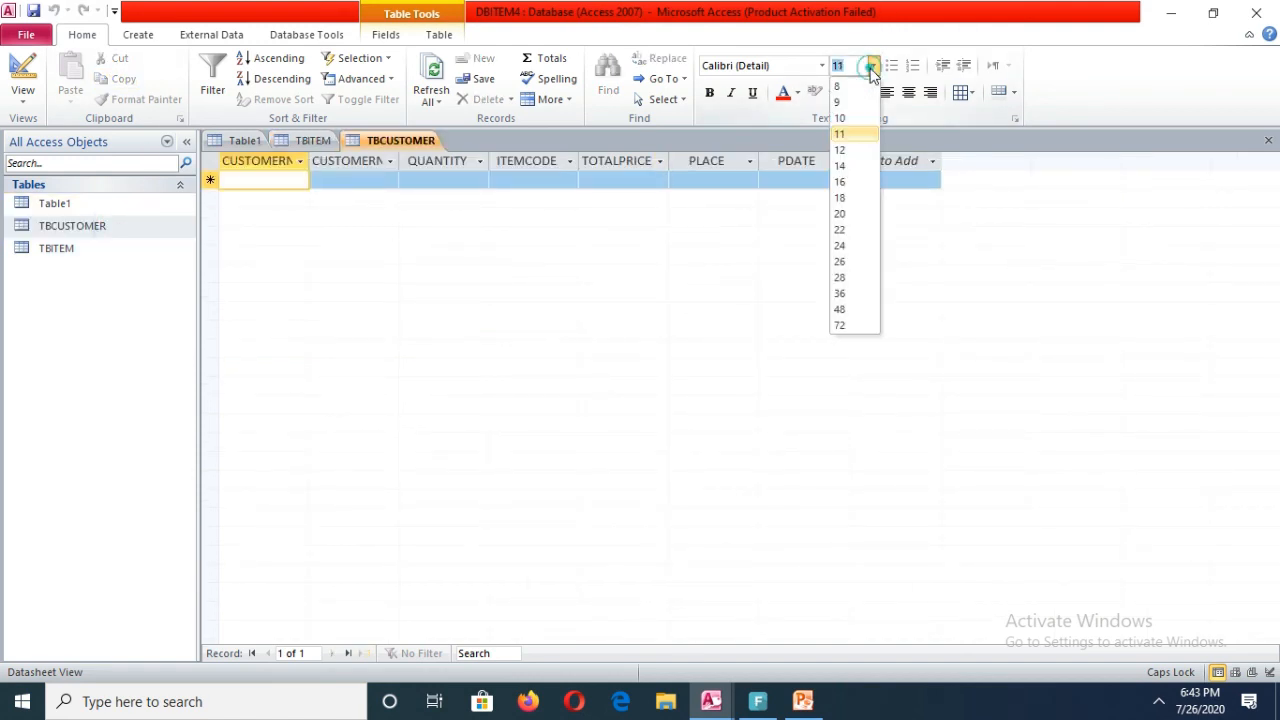
left_click(838, 199)
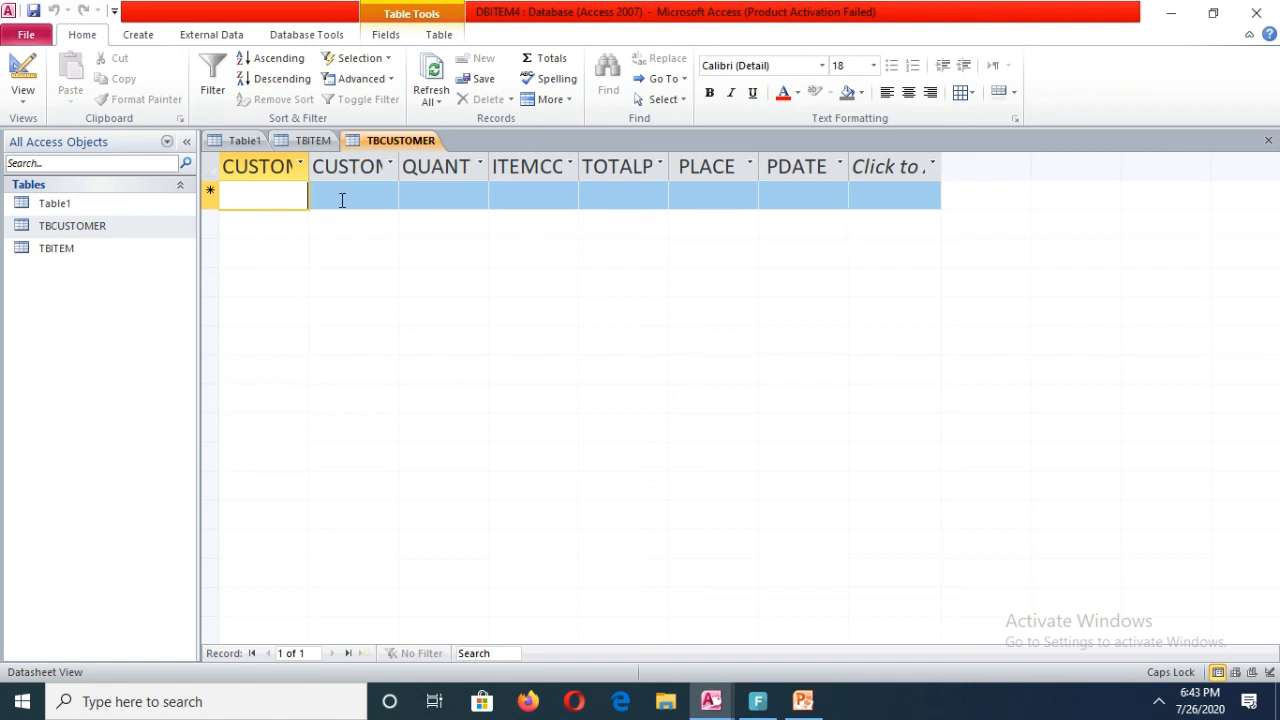
left_click_drag(310, 160, 460, 137)
left_click_drag(549, 160, 651, 150)
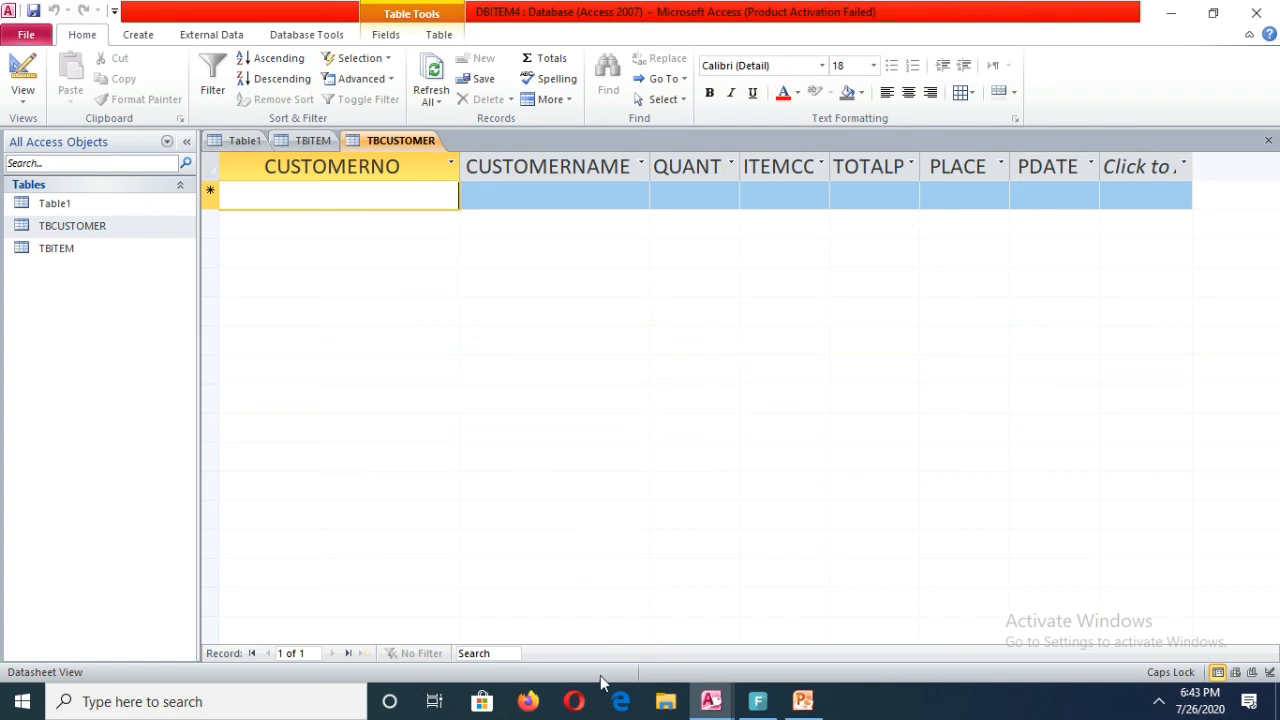
Switch to the other open database, DBITEM, and view its filled-in TBCUSTOMER table
mouse_move(709, 707)
left_click(628, 615)
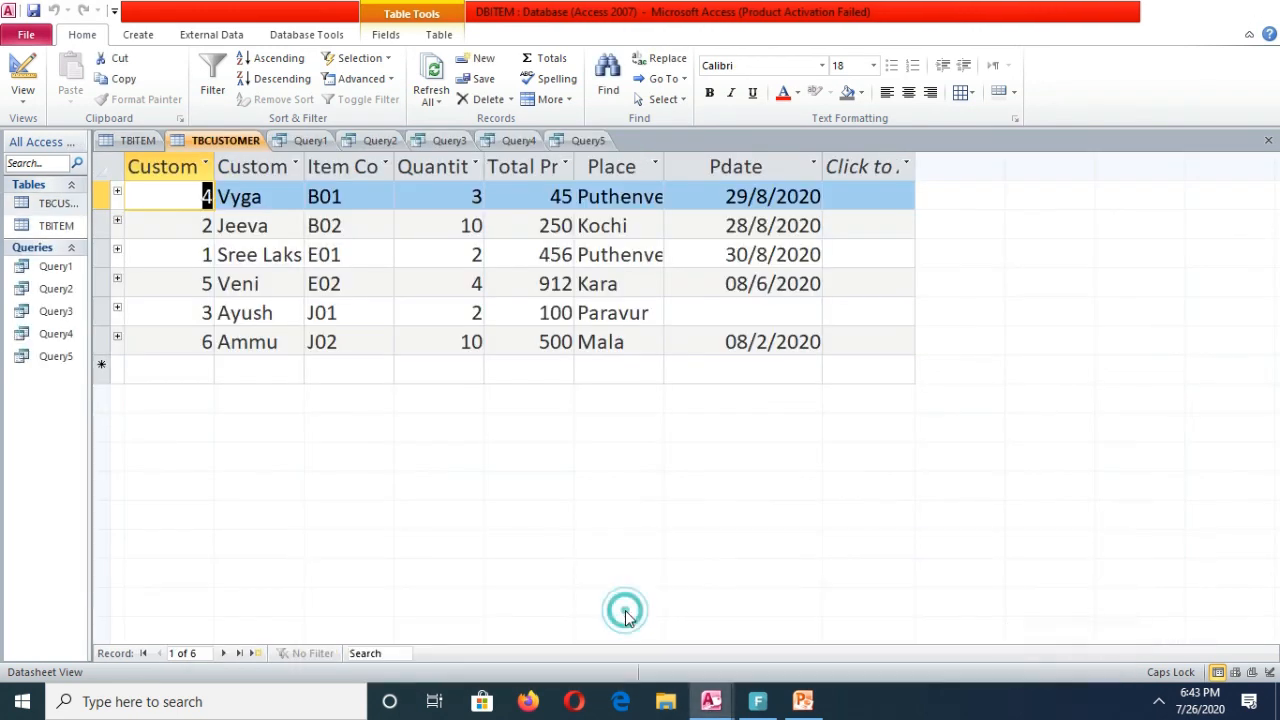
left_click(69, 205)
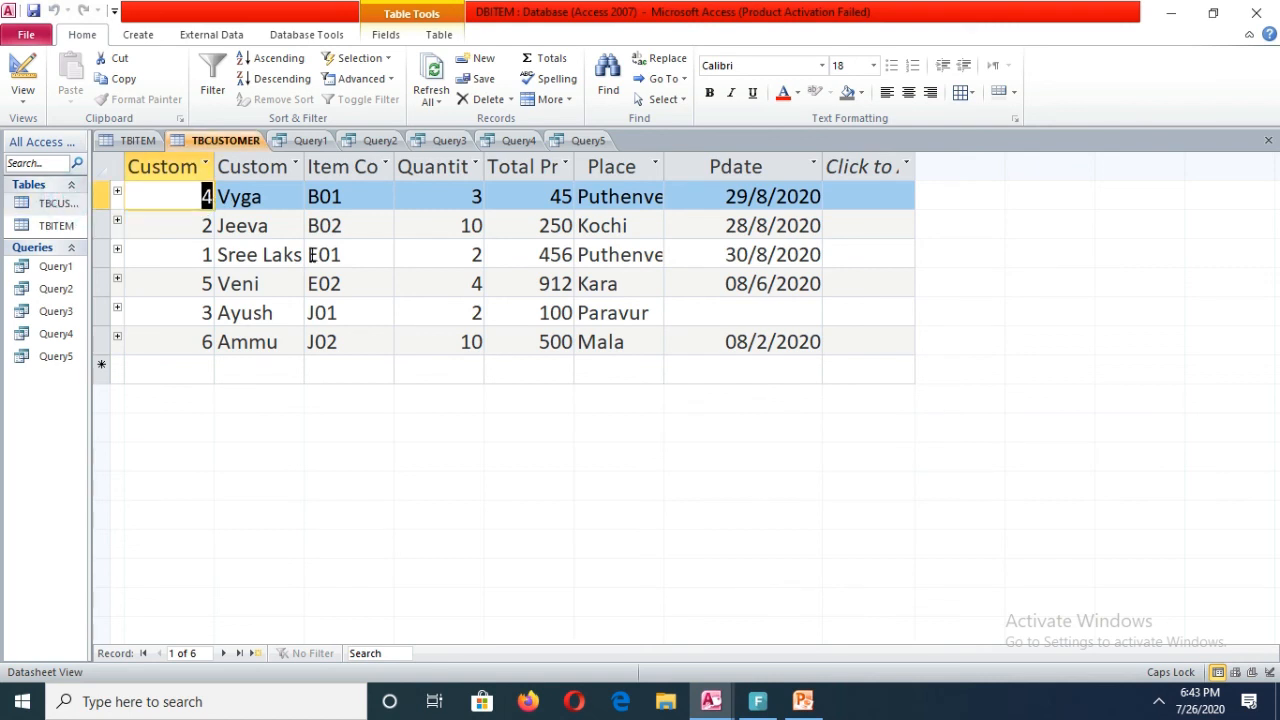